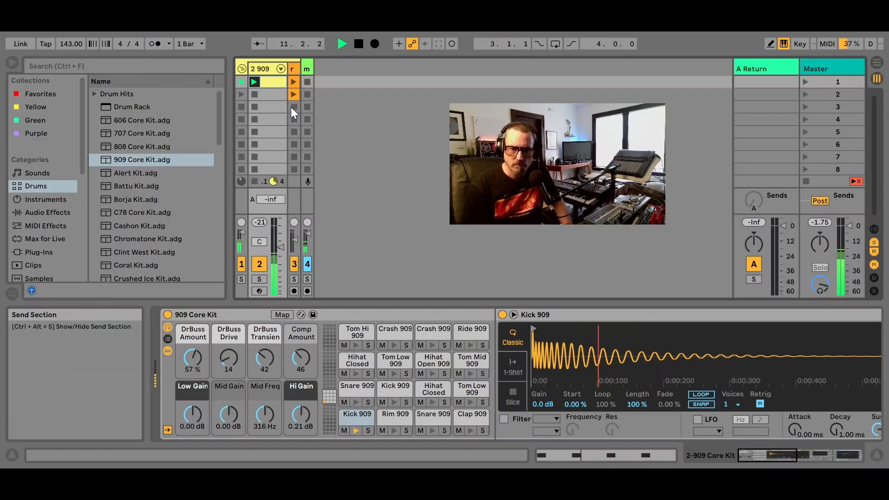
Widen the 909 Core Kit track, raise its send A, and load a Delay audio effect on return track A
{"action": "left_click_drag", "start_coordinate": [288, 79], "coordinate": [320, 80]}
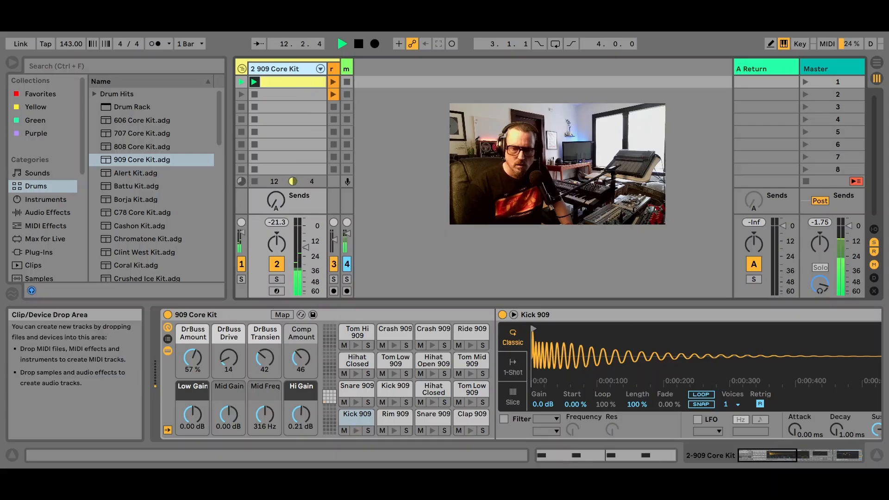
{"action": "left_click_drag", "start_coordinate": [278, 212], "coordinate": [277, 204]}
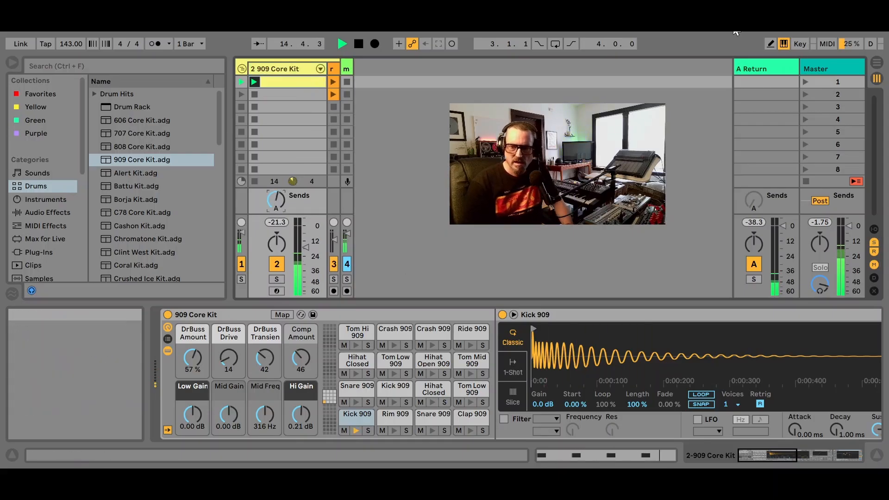
{"action": "left_click", "coordinate": [761, 65]}
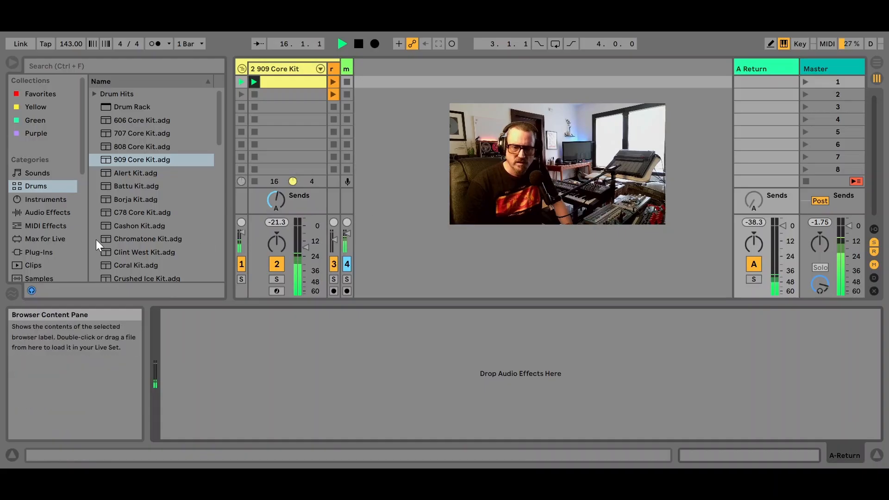
{"action": "left_click", "coordinate": [50, 200]}
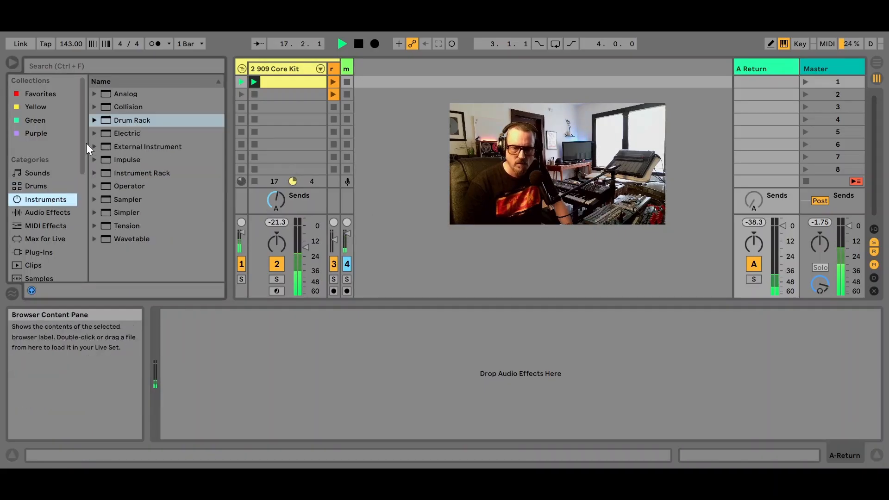
{"action": "left_click", "coordinate": [42, 213]}
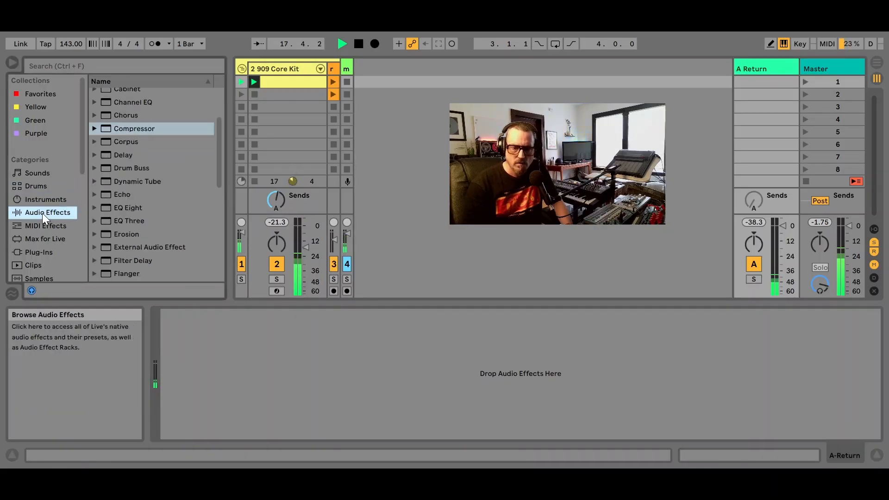
{"action": "double_click", "coordinate": [126, 156]}
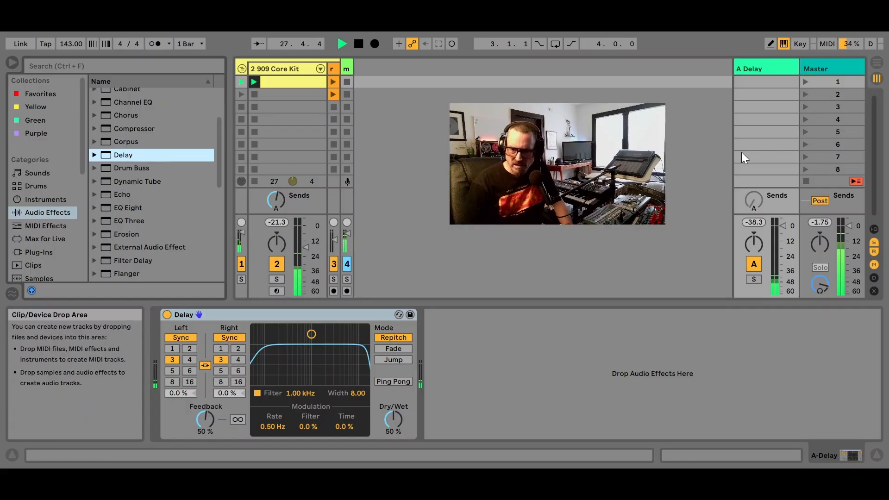
Raise the 909 Core Kit track's send A further and increase the track's volume slightly
{"action": "left_click", "coordinate": [275, 200]}
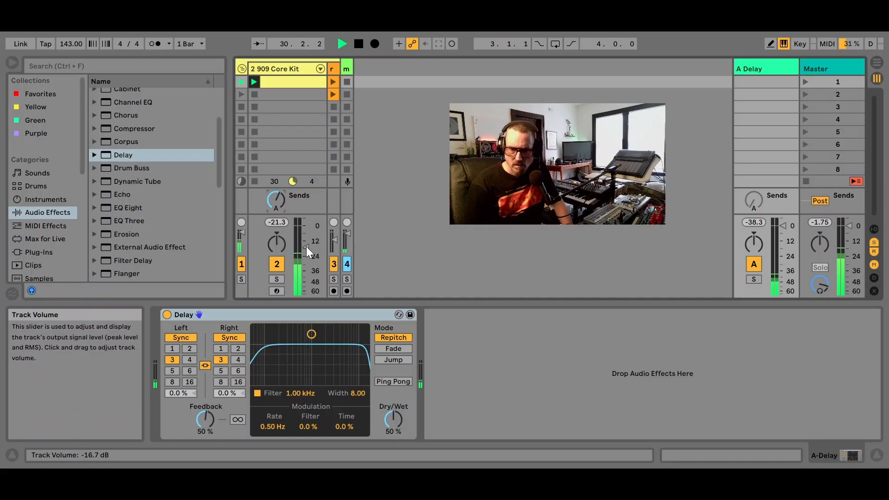
{"action": "left_click_drag", "start_coordinate": [307, 247], "coordinate": [307, 243]}
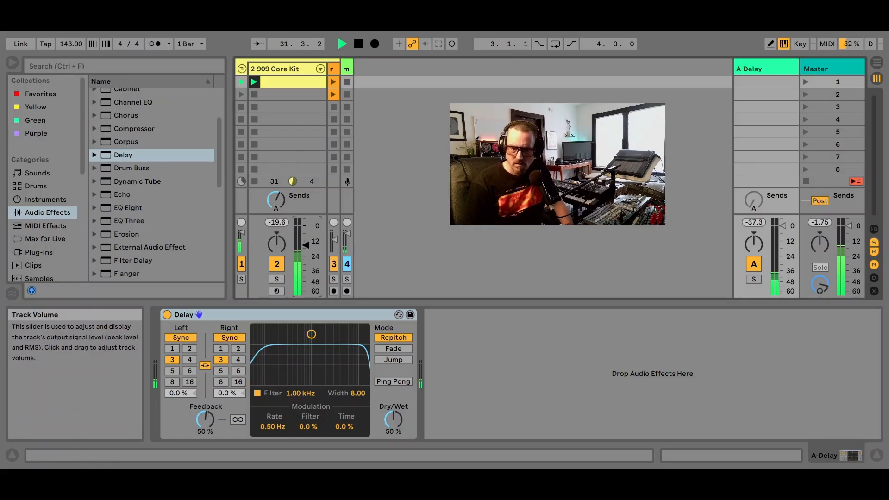
Add an Auto Filter and a Compressor after the Delay on return track A
{"action": "left_click", "coordinate": [767, 69]}
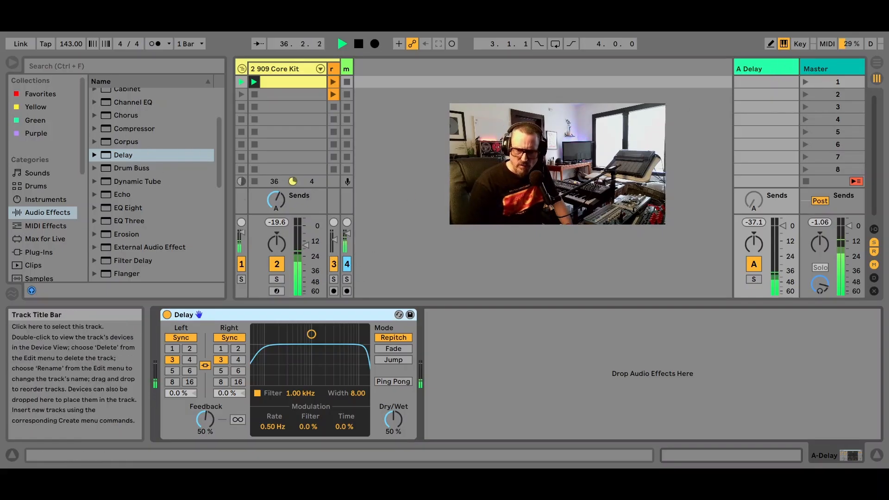
{"action": "scroll", "coordinate": [145, 194], "scroll_direction": "up", "scroll_amount": 3}
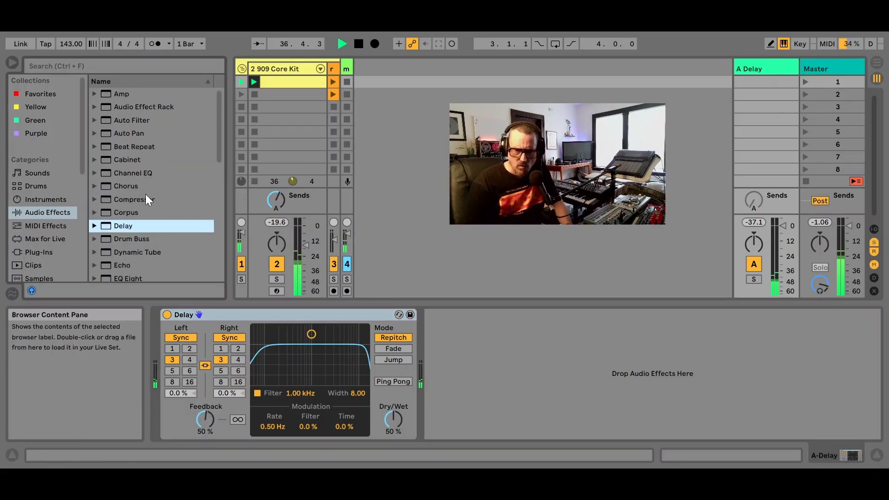
{"action": "double_click", "coordinate": [137, 117]}
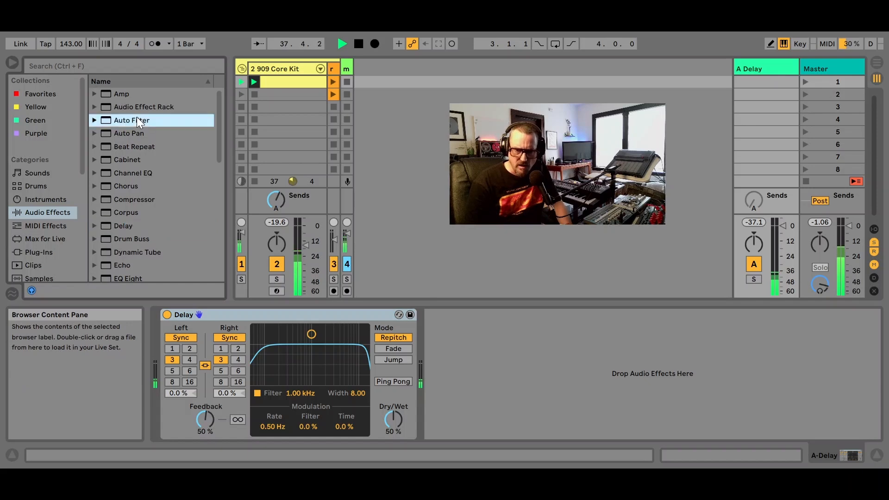
{"action": "double_click", "coordinate": [130, 199]}
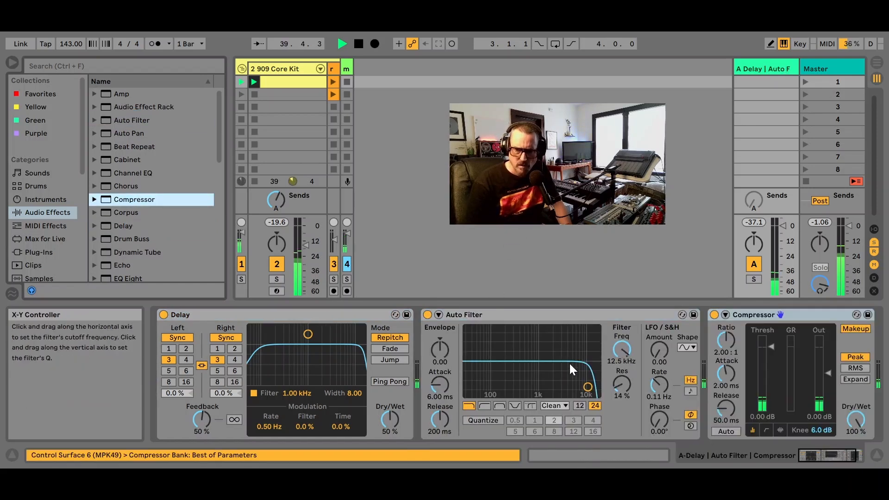
Set the return track's Auto Filter low-pass cutoff to about 183 Hz with 33% resonance
{"action": "left_click", "coordinate": [493, 316]}
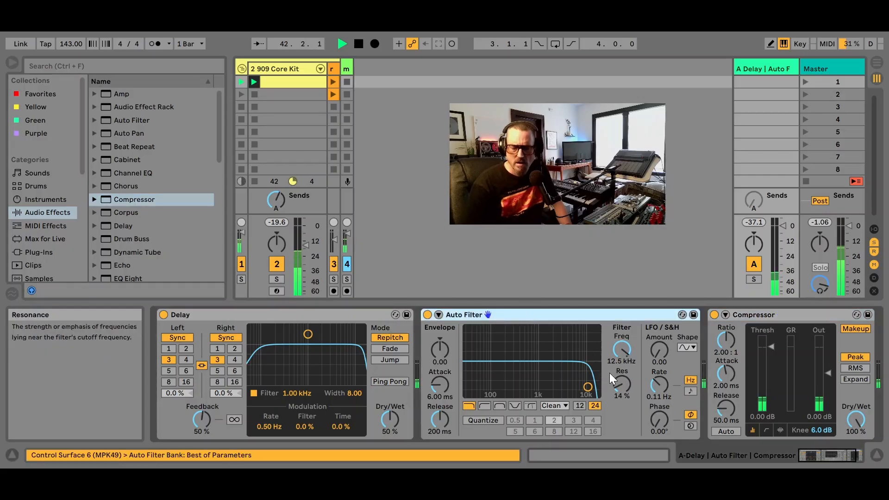
{"action": "left_click_drag", "start_coordinate": [587, 386], "coordinate": [505, 375]}
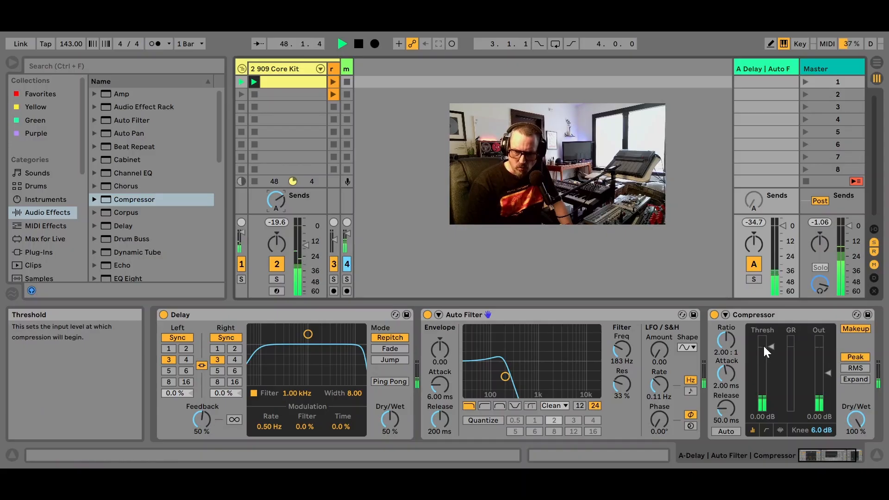
Lower the Compressor's threshold to about -15.7 dB and enable its sidechain with 2-909 Core Kit, Pre FX, as the source
{"action": "left_click_drag", "start_coordinate": [763, 343], "coordinate": [762, 380]}
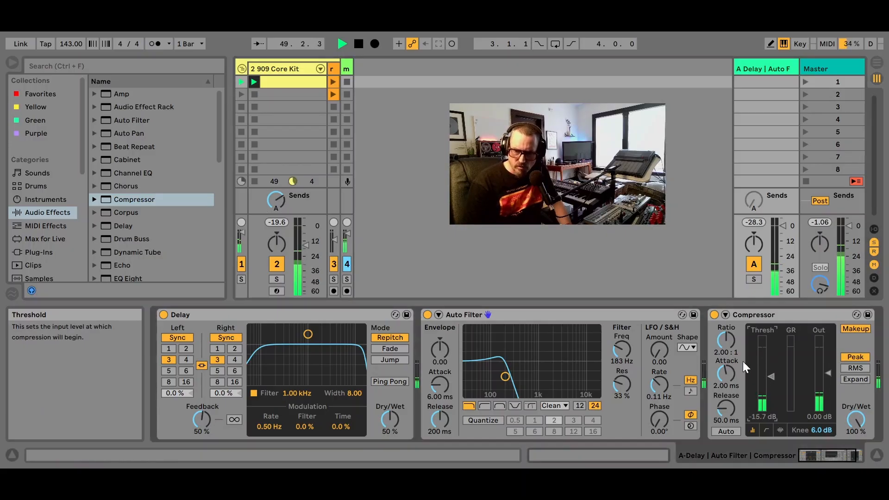
{"action": "left_click", "coordinate": [725, 315]}
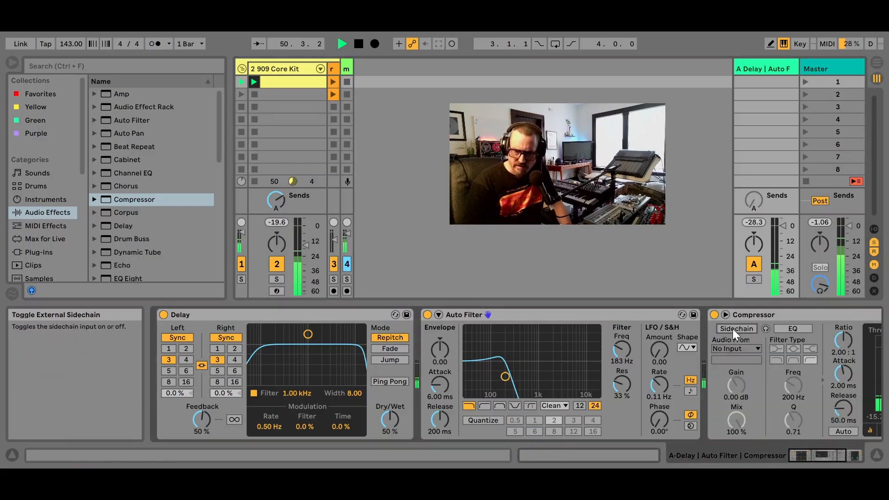
{"action": "left_click", "coordinate": [732, 329]}
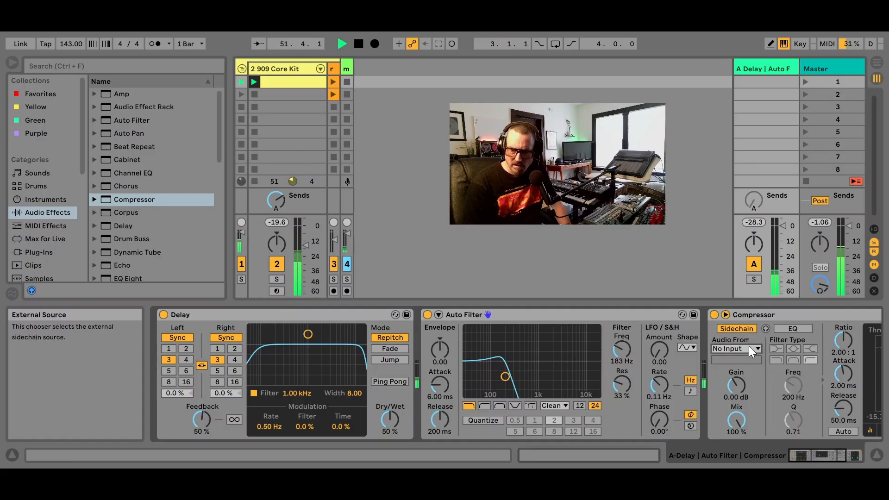
{"action": "left_click", "coordinate": [748, 346]}
{"action": "left_click", "coordinate": [747, 365]}
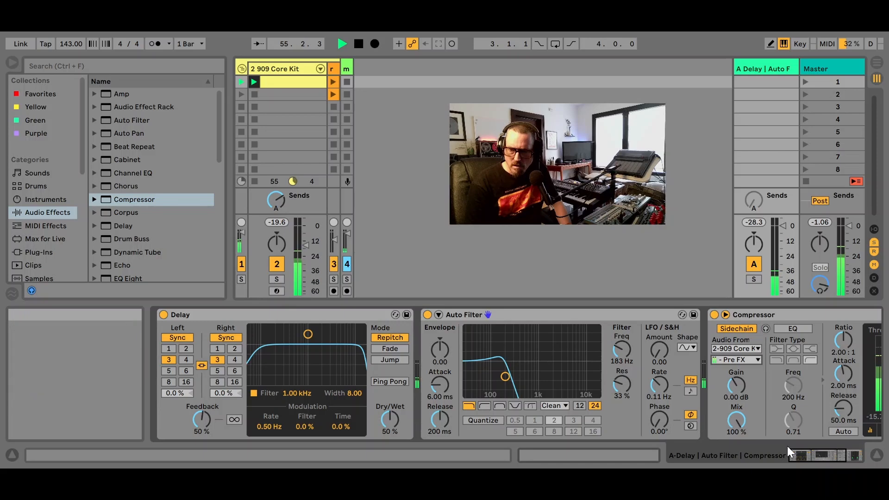
Lower the sidechained Compressor's threshold to about -42.8 dB and raise its output gain to about 10.2 dB
{"action": "left_click_drag", "start_coordinate": [807, 446], "coordinate": [840, 448]}
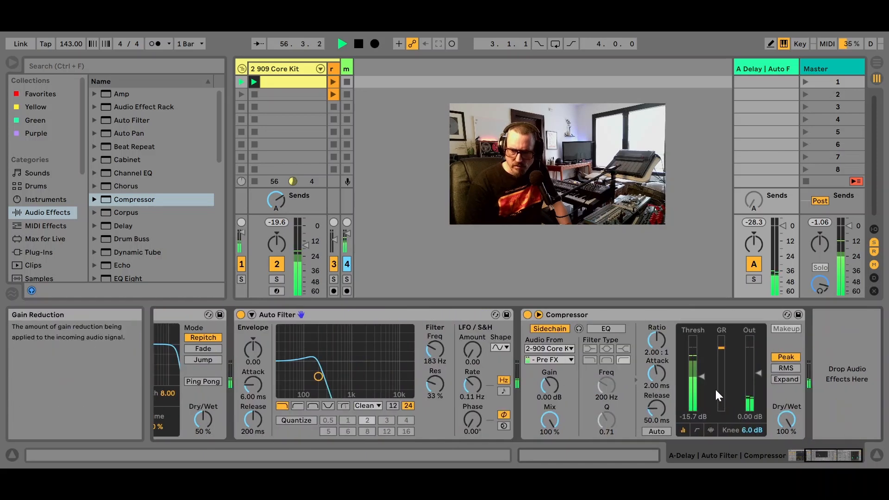
{"action": "left_click_drag", "start_coordinate": [703, 380], "coordinate": [702, 401]}
{"action": "left_click_drag", "start_coordinate": [758, 368], "coordinate": [757, 361]}
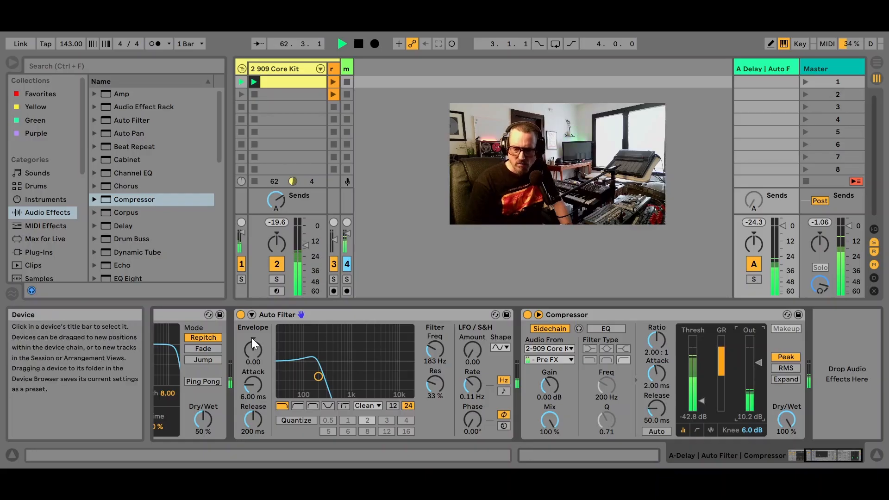
{"action": "left_click", "coordinate": [813, 452]}
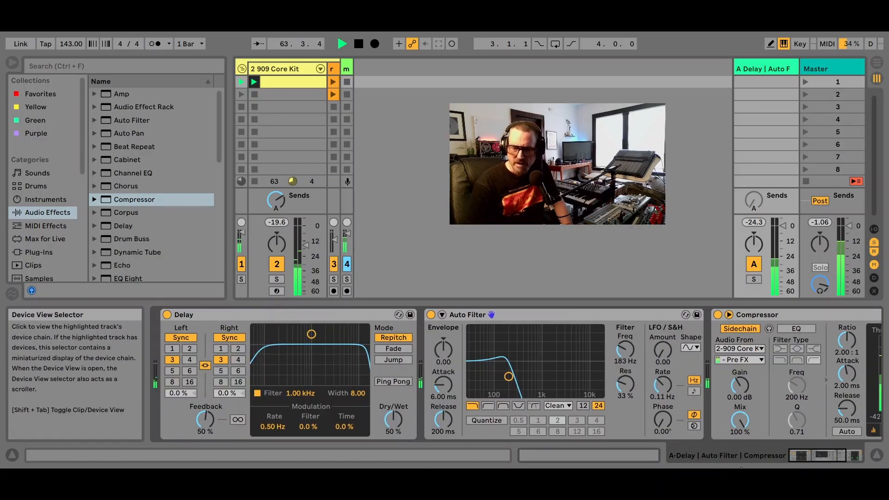
Turn on the Saturator and EQ Eight on the 909 Core Kit track and set the Saturator's drive to about 17.1 dB
{"action": "left_click", "coordinate": [295, 65]}
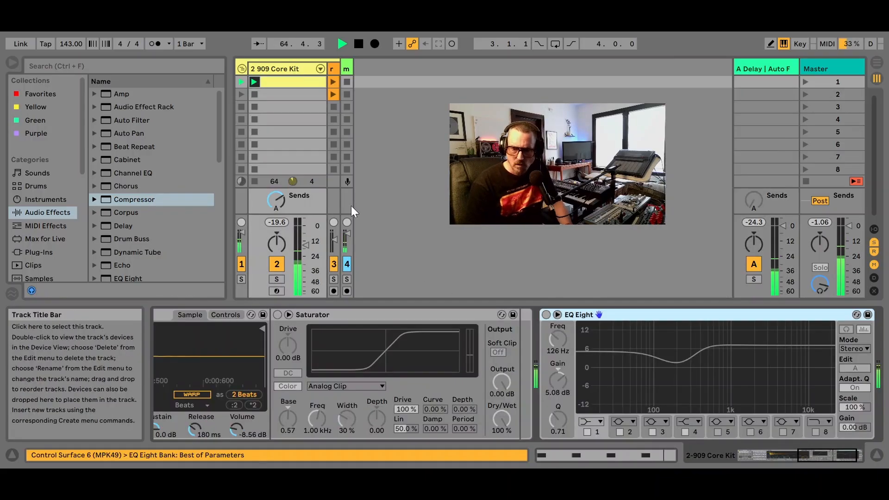
{"action": "left_click", "coordinate": [277, 315]}
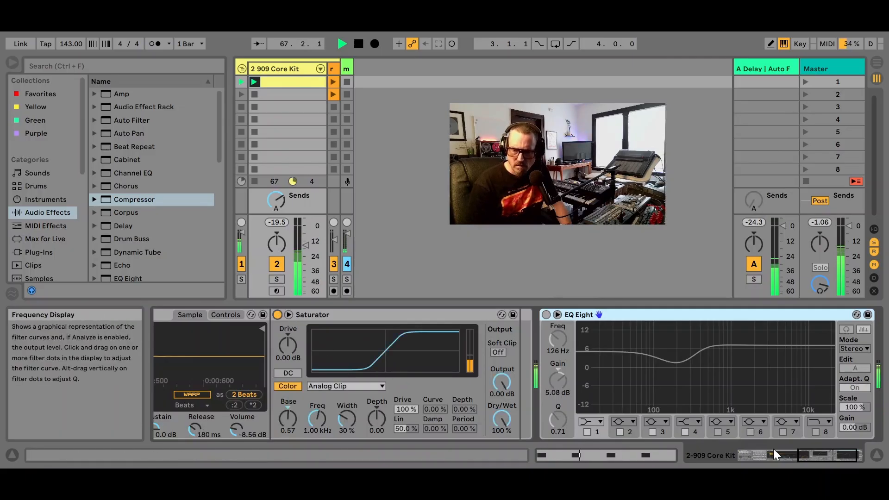
{"action": "mouse_move", "coordinate": [807, 456]}
{"action": "left_mouse_down"}
{"action": "mouse_move", "coordinate": [747, 458]}
{"action": "mouse_move", "coordinate": [796, 454]}
{"action": "left_mouse_up"}
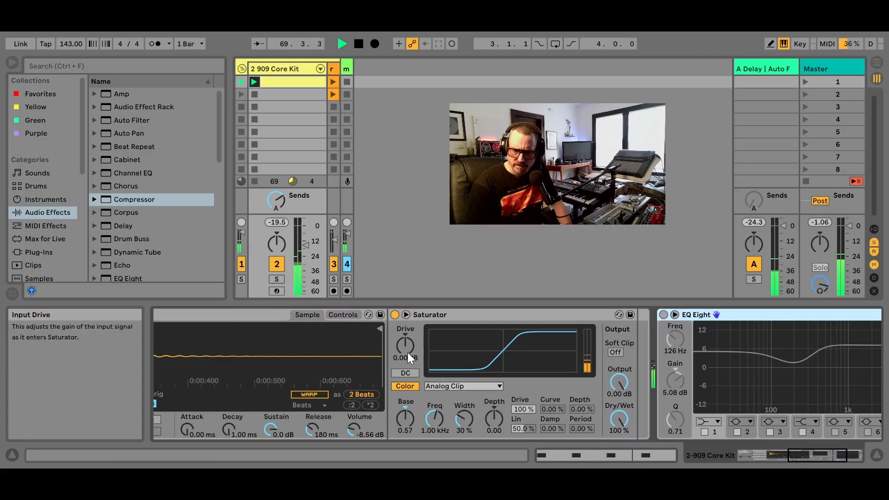
{"action": "left_click_drag", "start_coordinate": [408, 354], "coordinate": [408, 345]}
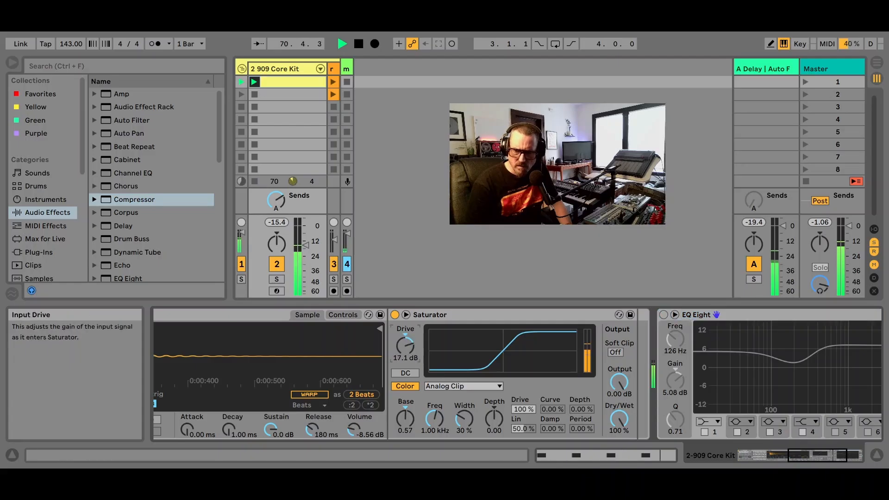
{"action": "left_click", "coordinate": [665, 316]}
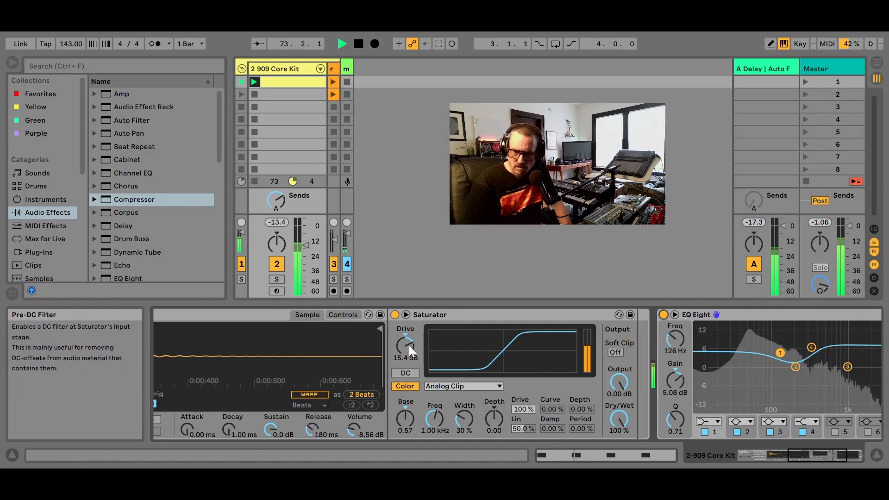
{"action": "mouse_move", "coordinate": [413, 337]}
{"action": "left_mouse_down"}
{"action": "mouse_move", "coordinate": [413, 323]}
{"action": "mouse_move", "coordinate": [413, 332]}
{"action": "left_mouse_up"}
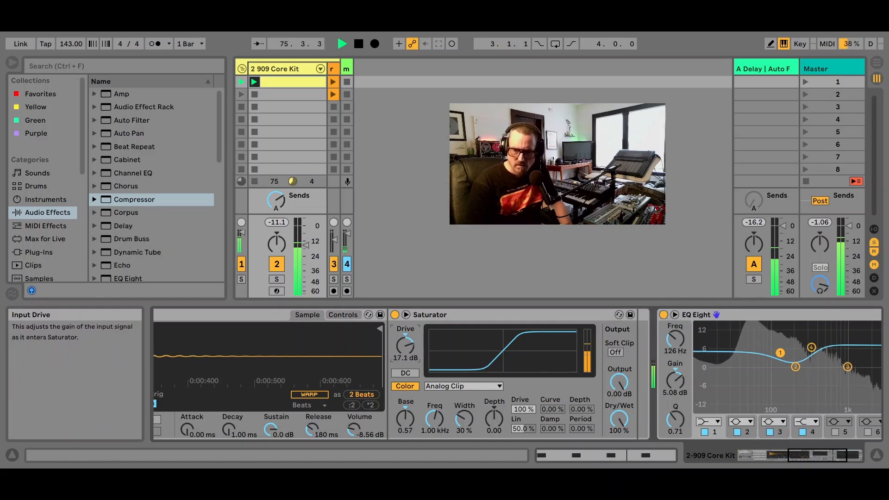
Adjust the Auto Filter on return track A to a cutoff of about 301 Hz and 59% resonance
{"action": "left_click_drag", "start_coordinate": [811, 457], "coordinate": [625, 456]}
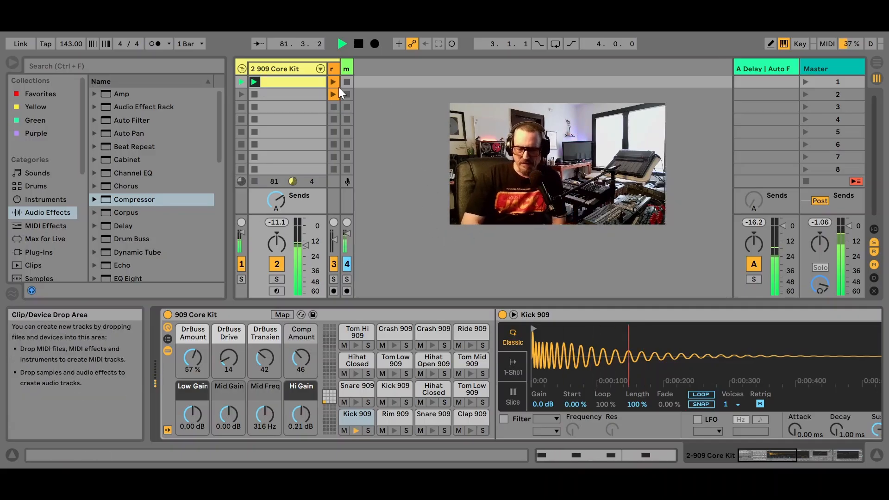
{"action": "left_click", "coordinate": [748, 65]}
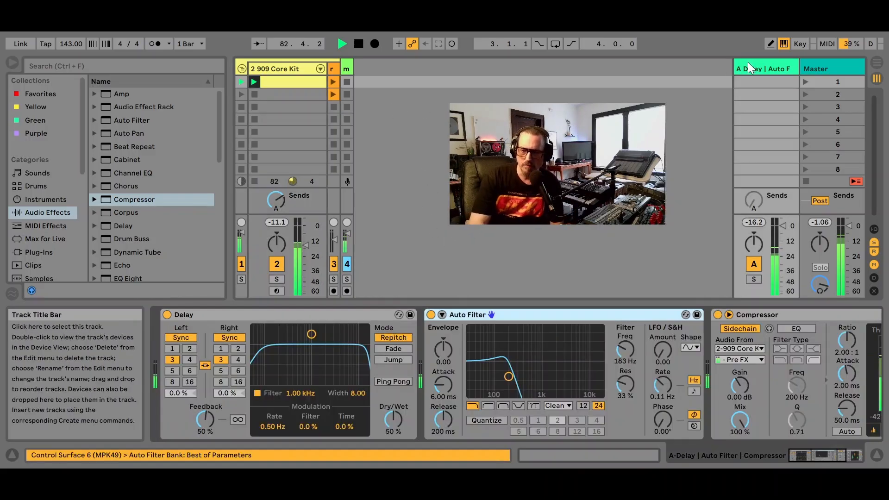
{"action": "mouse_move", "coordinate": [507, 377]}
{"action": "left_mouse_down"}
{"action": "mouse_move", "coordinate": [510, 356]}
{"action": "mouse_move", "coordinate": [518, 363]}
{"action": "left_mouse_up"}
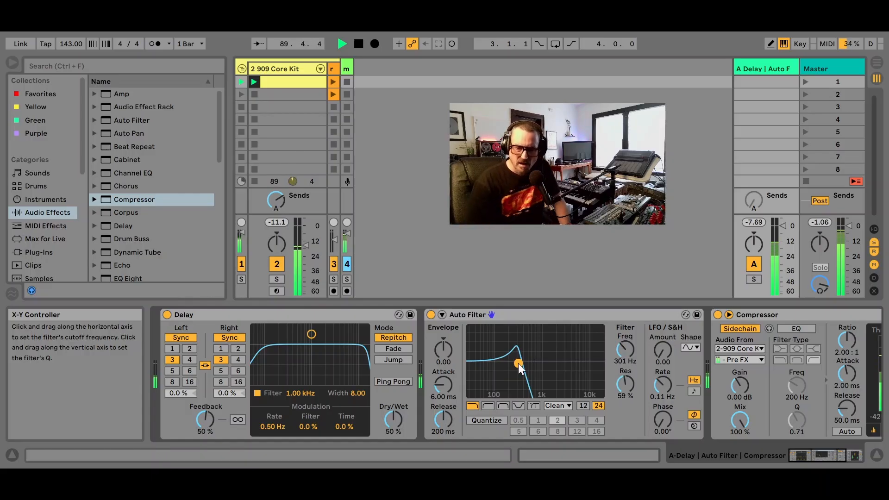
Bypass the Delay on return track A and insert a Reverb with Hi Cut turned off between it and the Auto Filter
{"action": "left_click", "coordinate": [286, 311]}
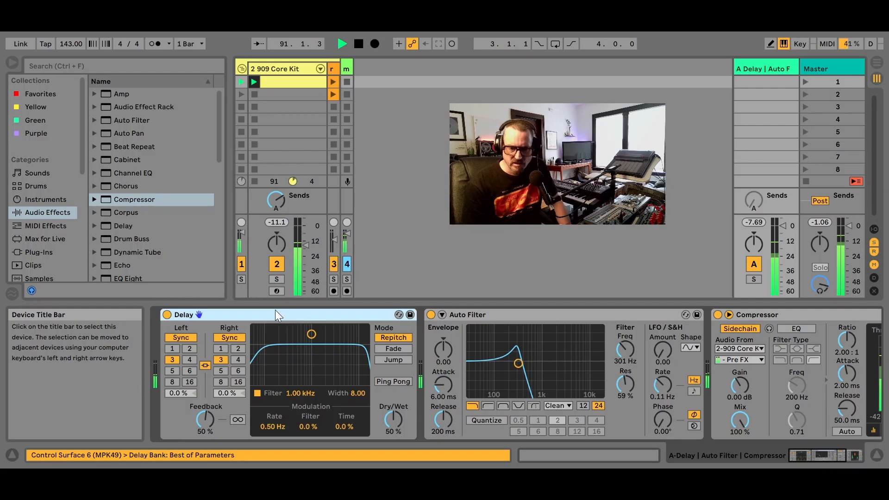
{"action": "left_click", "coordinate": [166, 315]}
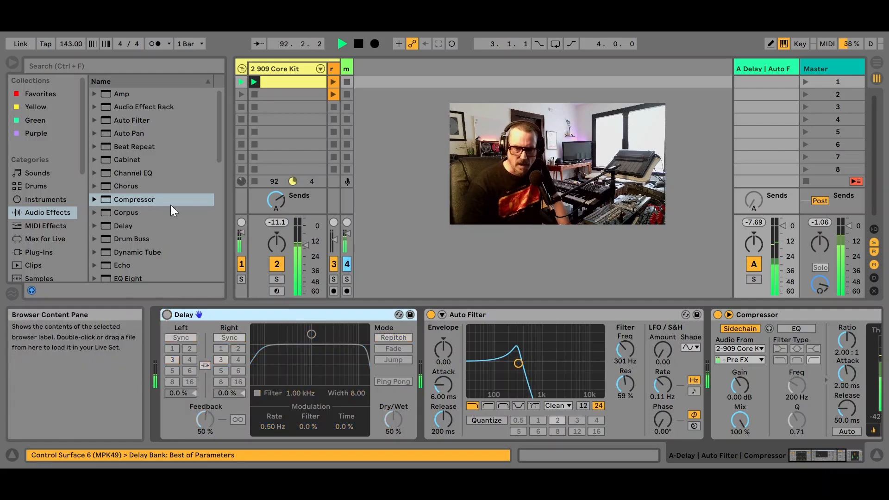
{"action": "scroll", "coordinate": [149, 154], "scroll_direction": "down", "scroll_amount": 8}
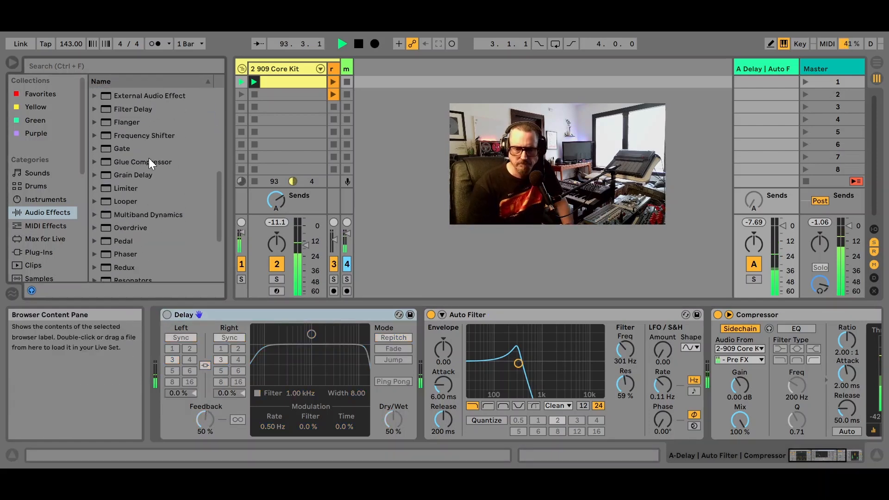
{"action": "left_click_drag", "start_coordinate": [107, 211], "coordinate": [426, 345]}
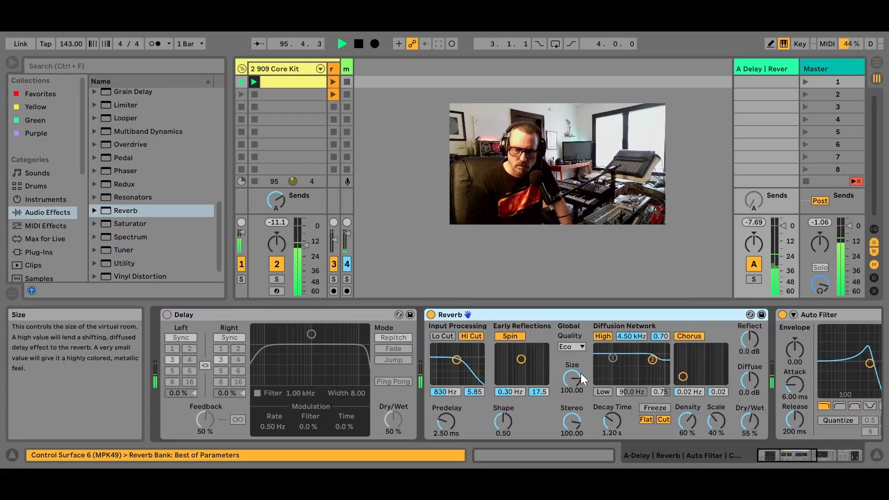
{"action": "left_click", "coordinate": [469, 334]}
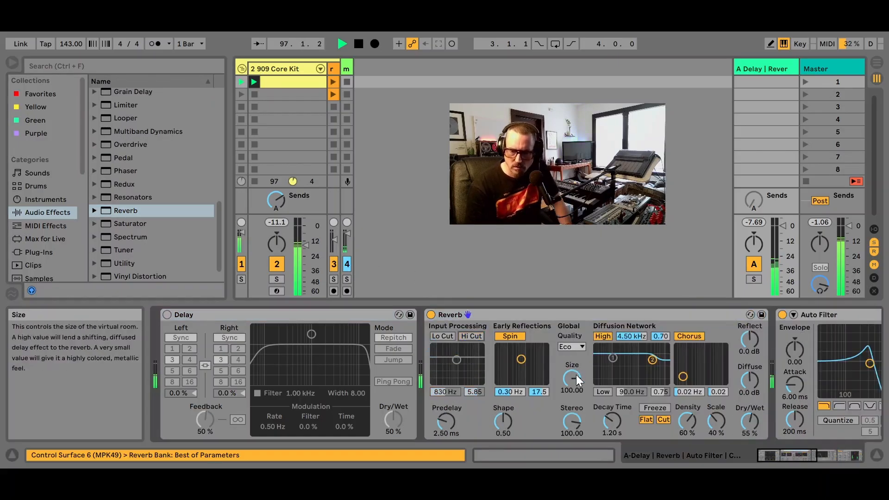
Set the Reverb's size to about 31.74 and its dry/wet to 100% on return track A
{"action": "left_click_drag", "start_coordinate": [576, 374], "coordinate": [576, 404]}
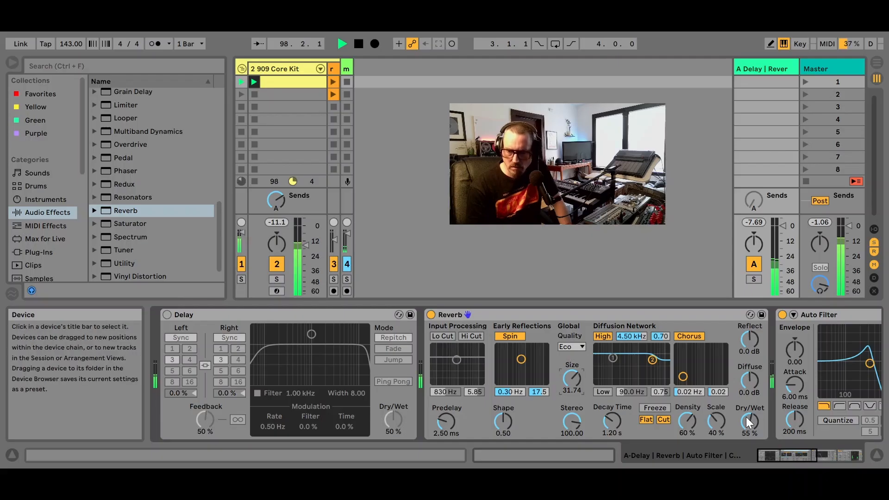
{"action": "left_click_drag", "start_coordinate": [749, 421], "coordinate": [759, 397]}
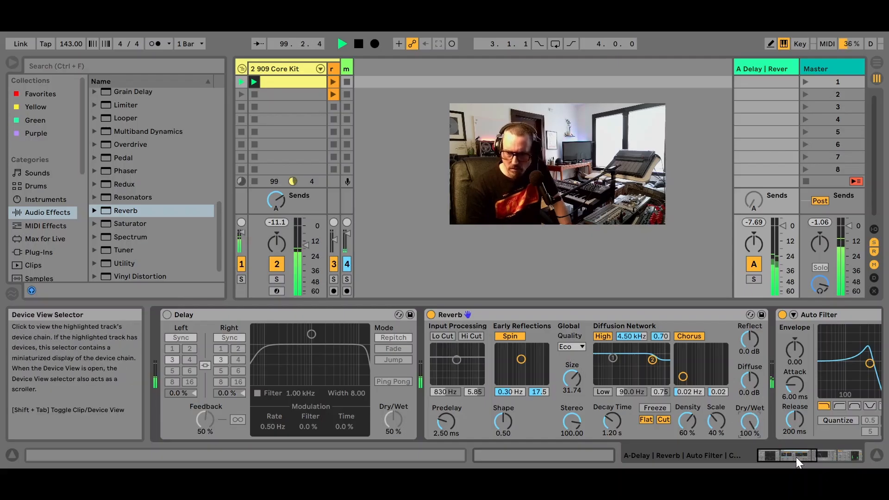
Add a Utility after the Compressor on return track A, with Mono turned off and the width reduced to 27%
{"action": "left_click_drag", "start_coordinate": [795, 456], "coordinate": [833, 457]}
{"action": "scroll", "coordinate": [158, 220], "scroll_direction": "down", "scroll_amount": 1}
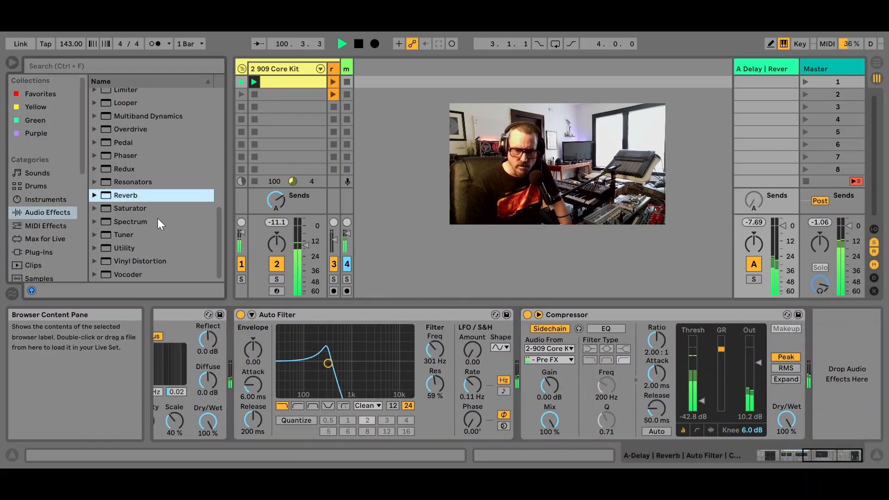
{"action": "double_click", "coordinate": [117, 249]}
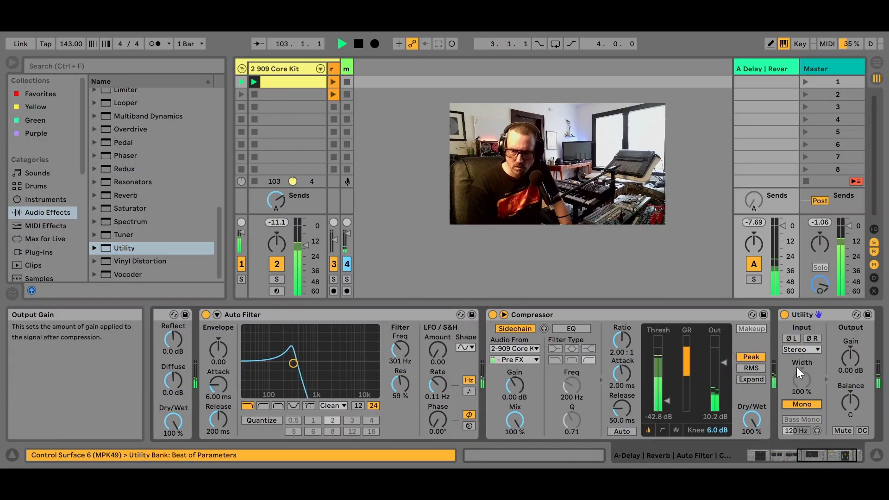
{"action": "left_click", "coordinate": [803, 403]}
{"action": "left_click", "coordinate": [802, 403]}
{"action": "left_click_drag", "start_coordinate": [804, 380], "coordinate": [803, 409]}
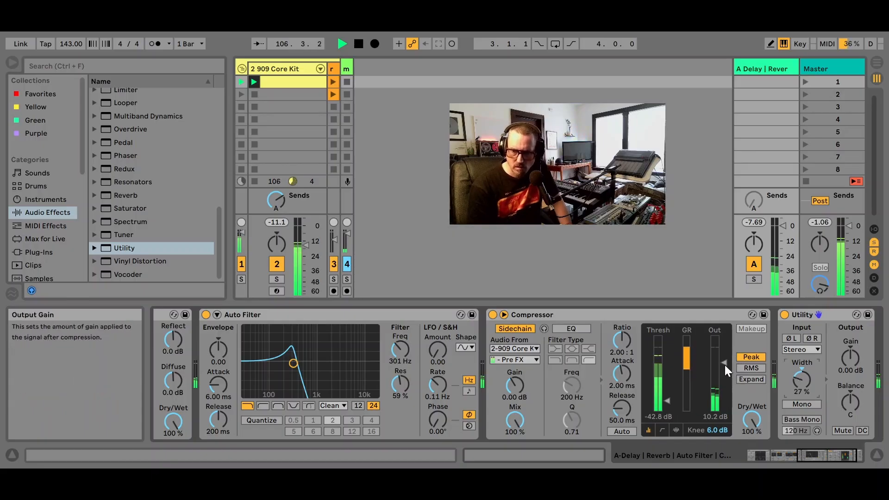
Raise the Compressor's output gain to about 13.5 dB and lower the Auto Filter to about 190 Hz with 44% resonance
{"action": "left_click_drag", "start_coordinate": [724, 363], "coordinate": [724, 355]}
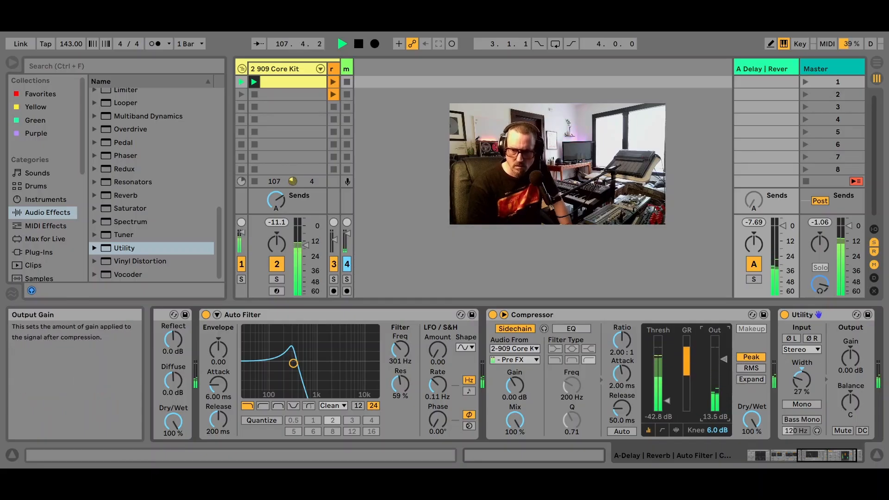
{"action": "left_click_drag", "start_coordinate": [293, 363], "coordinate": [284, 370]}
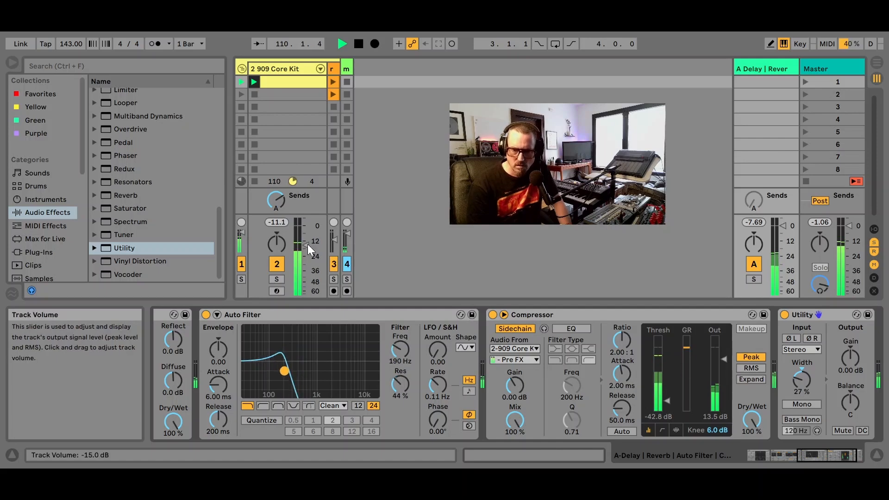
Raise return track A's volume to about 3.3 dB and select the Reverb in its device chain
{"action": "mouse_move", "coordinate": [783, 226]}
{"action": "left_mouse_down"}
{"action": "mouse_move", "coordinate": [783, 234]}
{"action": "mouse_move", "coordinate": [783, 220]}
{"action": "left_mouse_up"}
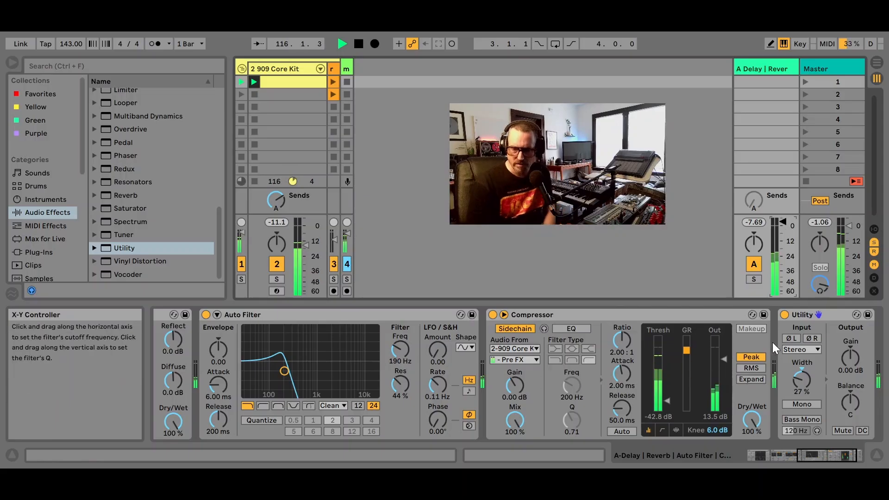
{"action": "left_click_drag", "start_coordinate": [824, 450], "coordinate": [751, 454]}
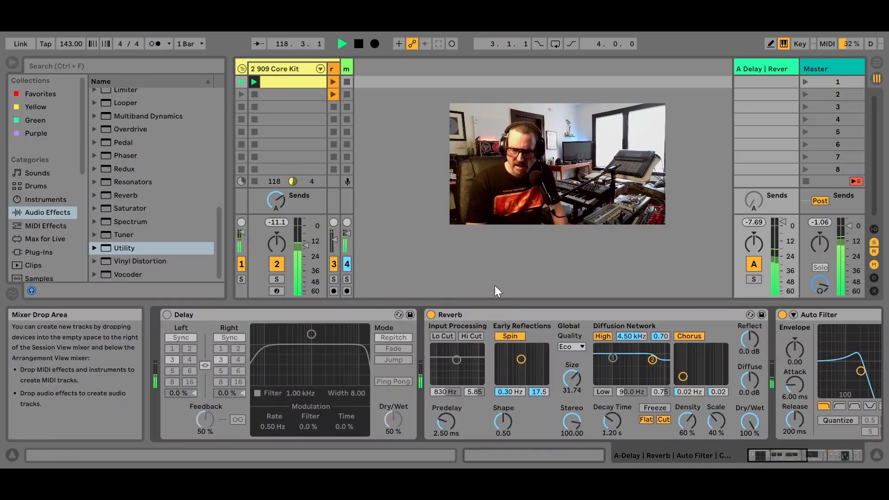
{"action": "left_click", "coordinate": [490, 311]}
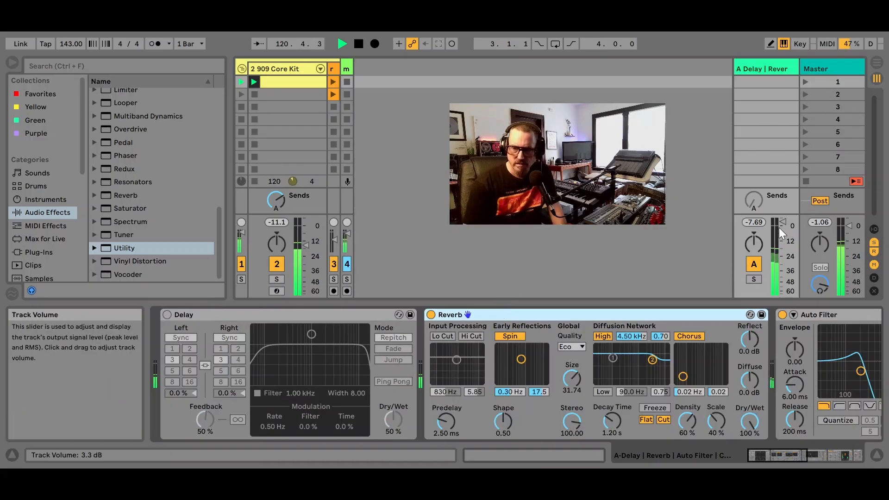
Turn return track A's volume down to -inf dB and delete all of its devices, from the Delay through the Utility
{"action": "left_click_drag", "start_coordinate": [781, 224], "coordinate": [782, 292]}
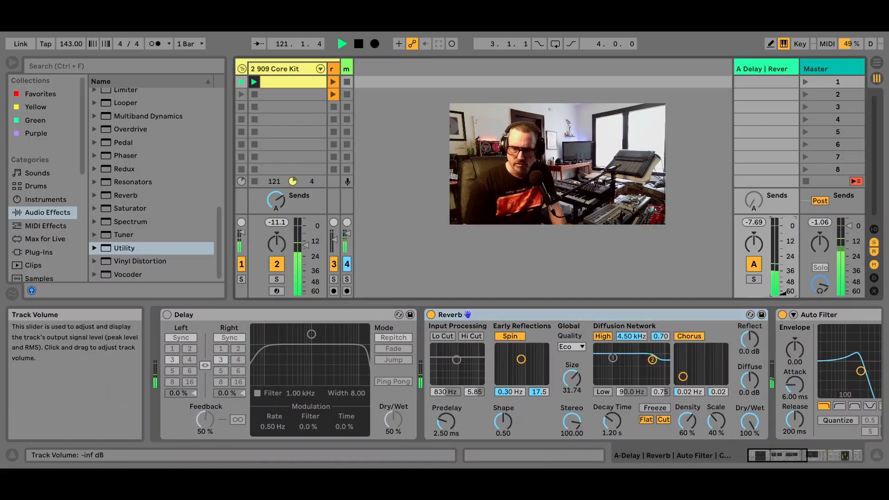
{"action": "left_click", "coordinate": [287, 315]}
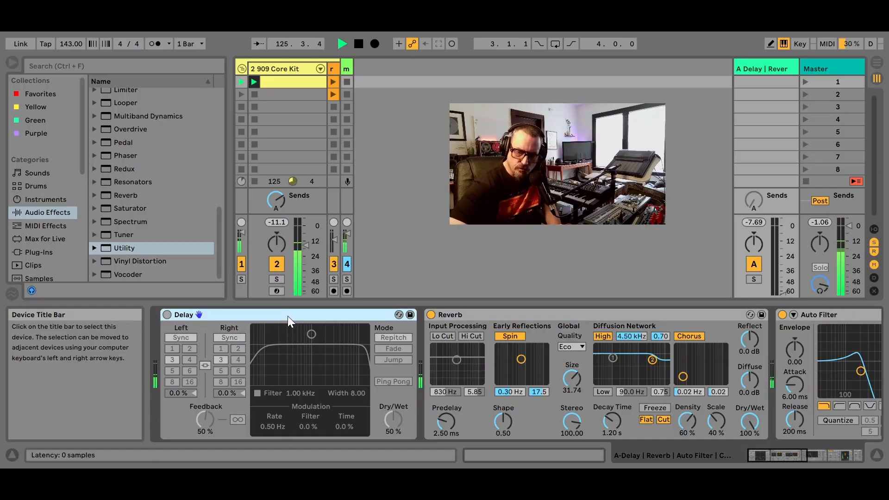
{"action": "key", "text": "Delete"}
{"action": "key", "text": "Delete"}
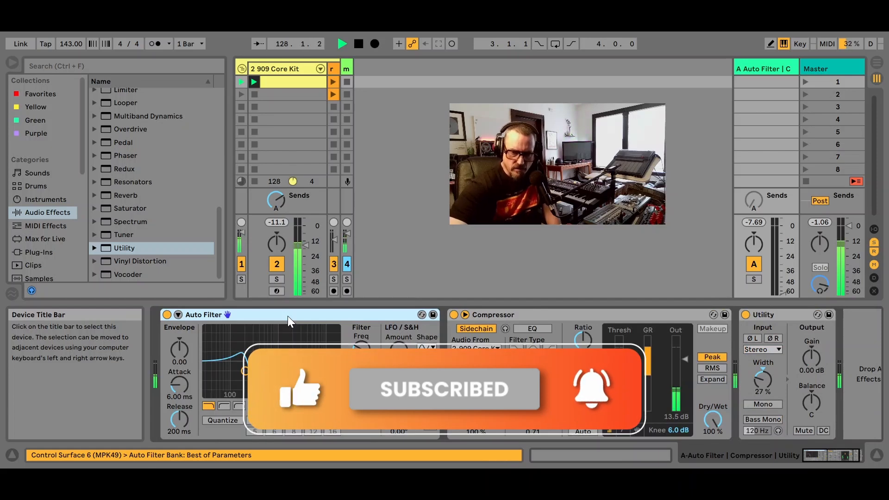
{"action": "key", "text": "Delete"}
{"action": "key", "text": "Delete"}
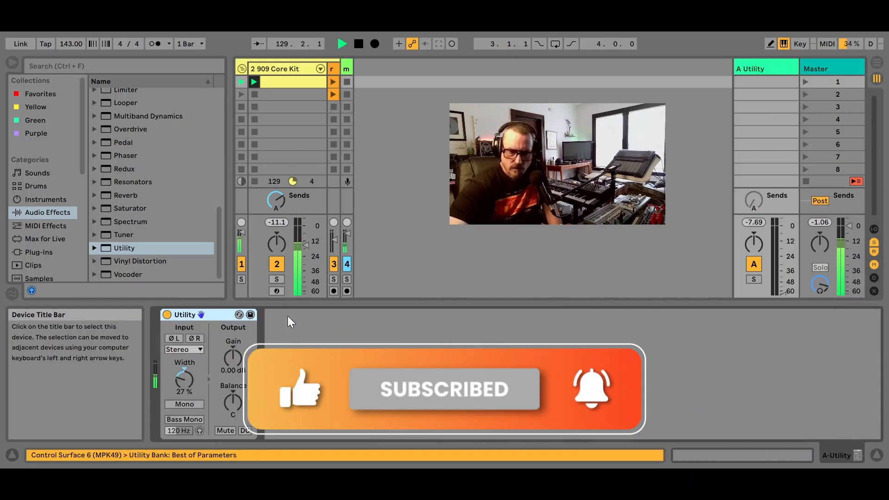
{"action": "key", "text": "Delete"}
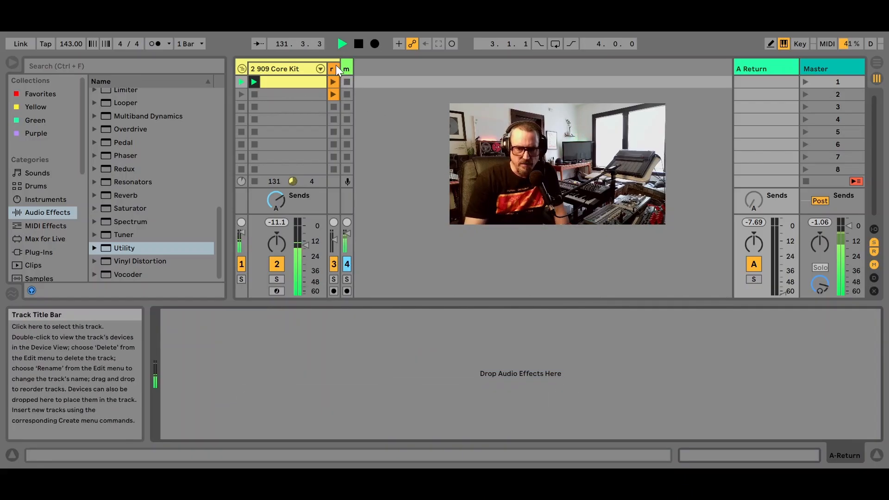
Widen the rumble track and launch its rumble sample 1 clip at a track volume of about -20 dB
{"action": "left_click_drag", "start_coordinate": [336, 68], "coordinate": [404, 54]}
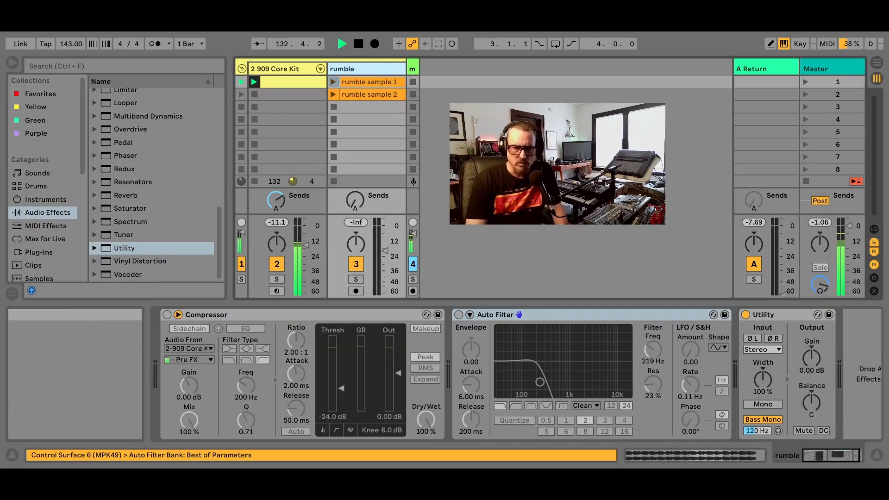
{"action": "left_click", "coordinate": [371, 79]}
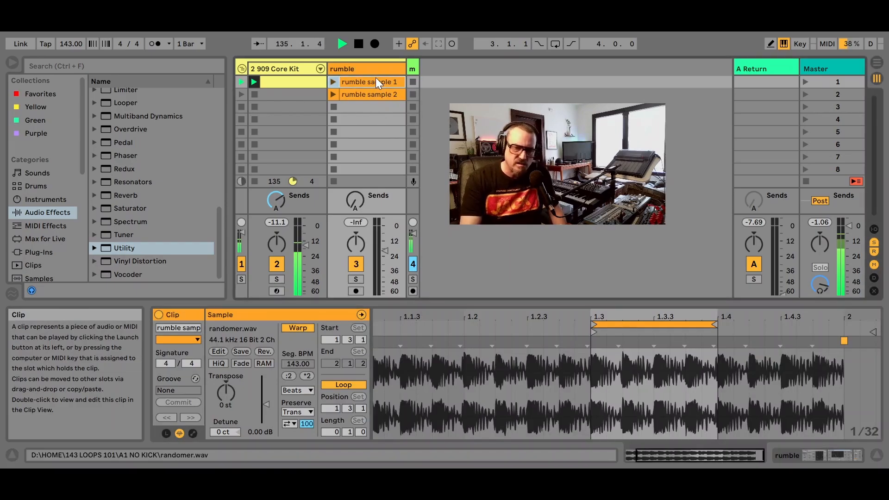
{"action": "left_click", "coordinate": [335, 82]}
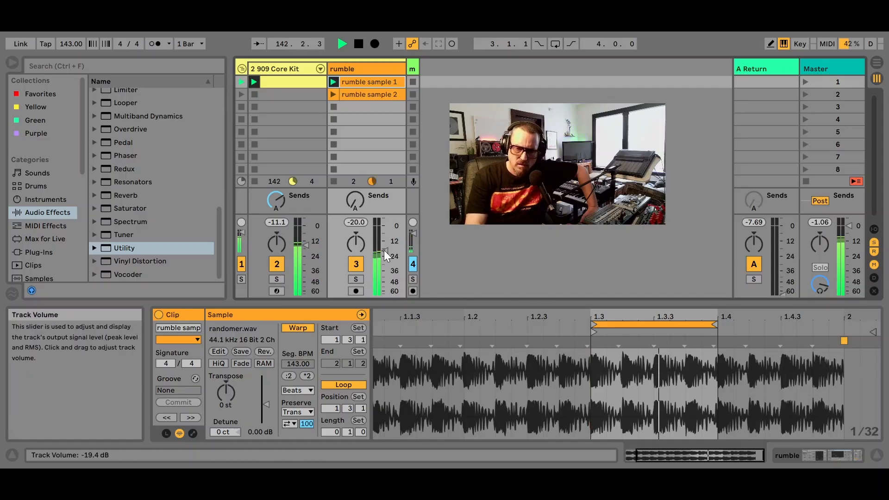
{"action": "left_click_drag", "start_coordinate": [385, 251], "coordinate": [384, 251]}
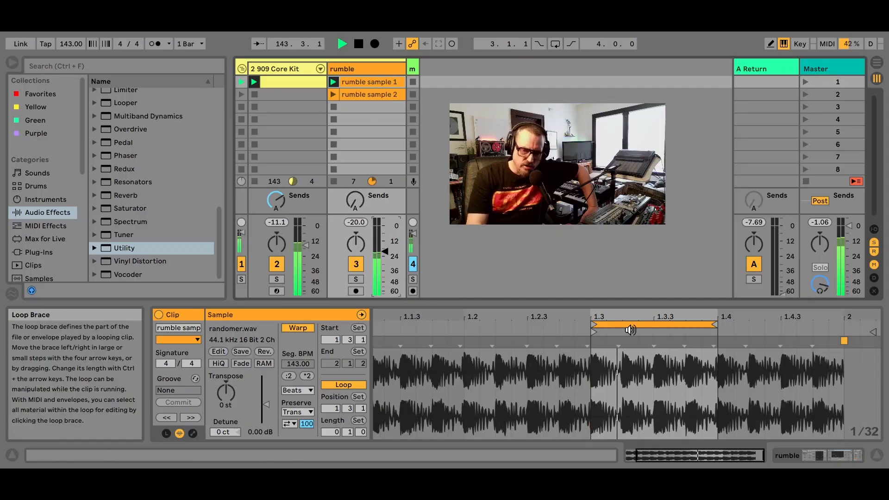
Move the rumble sample 1 loop to 1.1.1, extend it to a full bar, and shorten it back to one beat
{"action": "left_click_drag", "start_coordinate": [638, 325], "coordinate": [386, 325]}
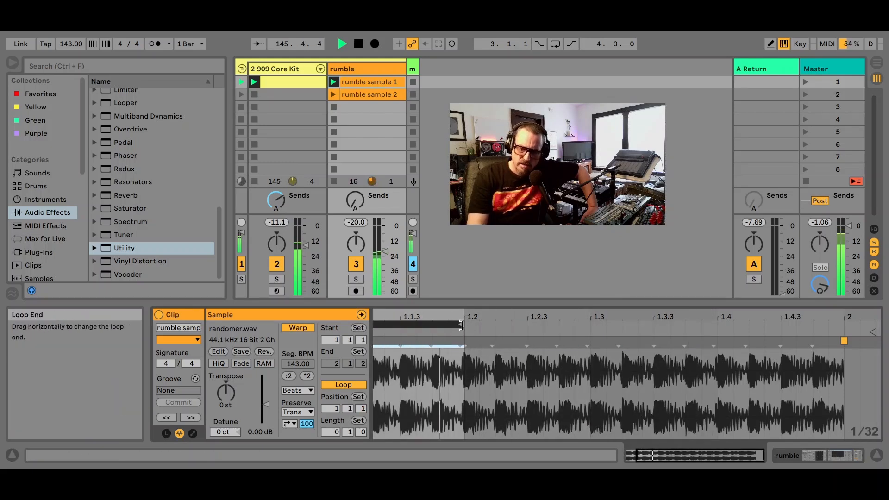
{"action": "left_click_drag", "start_coordinate": [465, 322], "coordinate": [835, 324]}
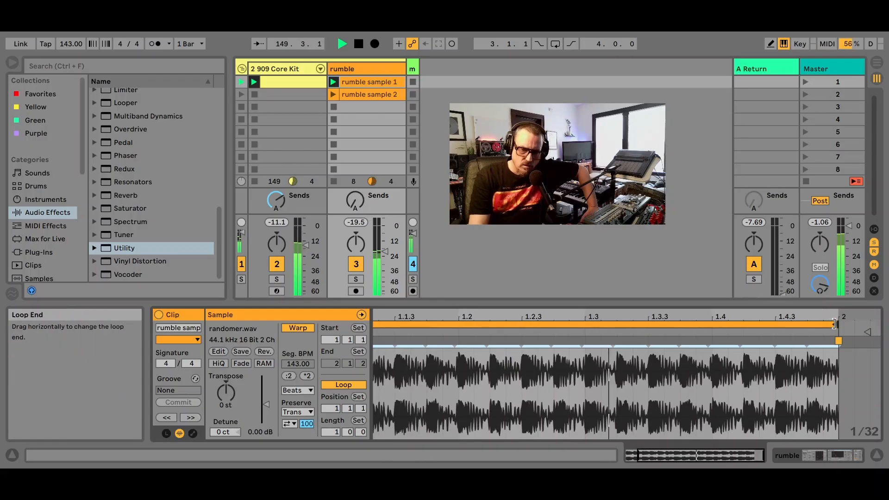
{"action": "mouse_move", "coordinate": [834, 323]}
{"action": "left_mouse_down"}
{"action": "mouse_move", "coordinate": [507, 342]}
{"action": "mouse_move", "coordinate": [456, 379]}
{"action": "mouse_move", "coordinate": [458, 409]}
{"action": "left_mouse_up"}
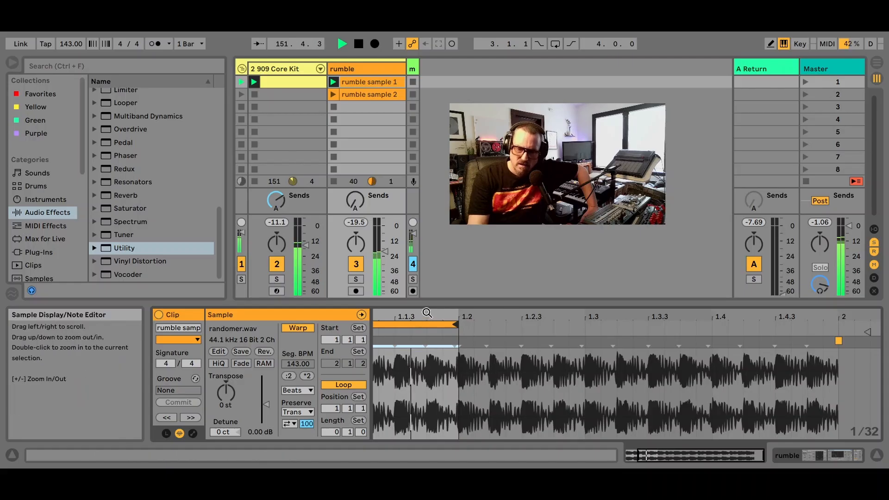
{"action": "left_click_drag", "start_coordinate": [425, 314], "coordinate": [461, 310]}
Turn on the sidechained Compressor and the Auto Filter on the rumble track and raise the track volume to about -14 dB
{"action": "left_click", "coordinate": [373, 68]}
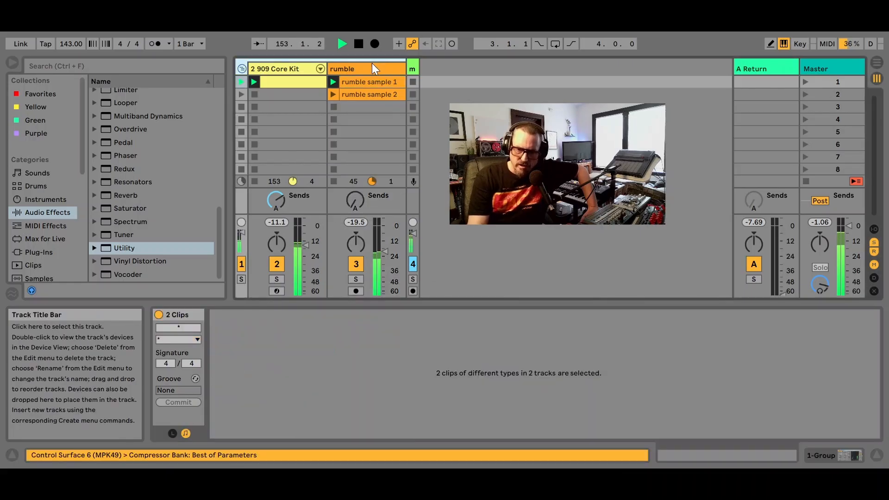
{"action": "double_click", "coordinate": [372, 68]}
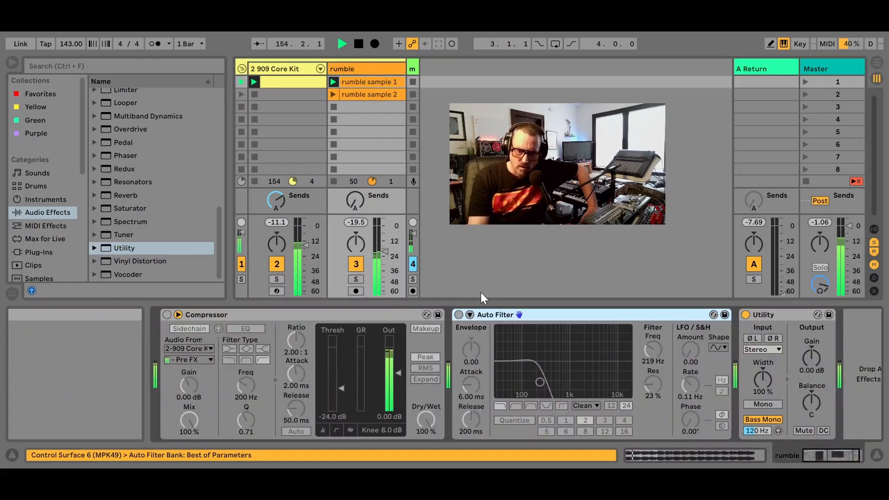
{"action": "left_click", "coordinate": [168, 315]}
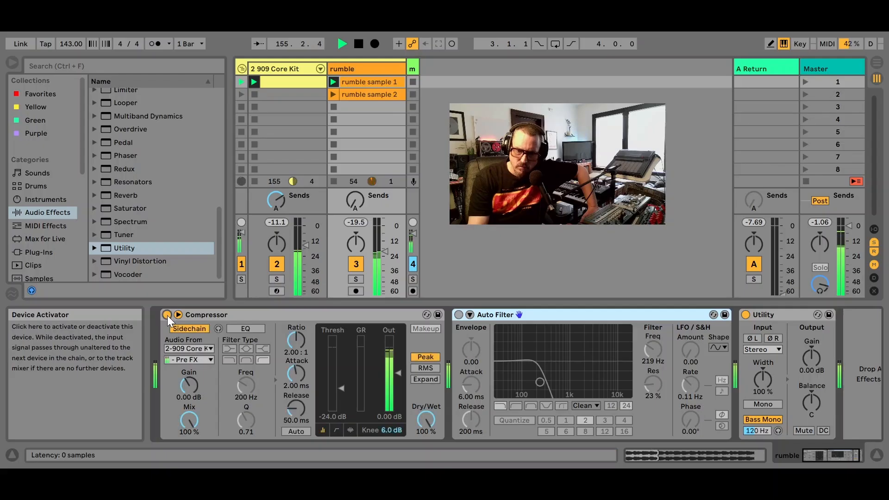
{"action": "left_click", "coordinate": [459, 315]}
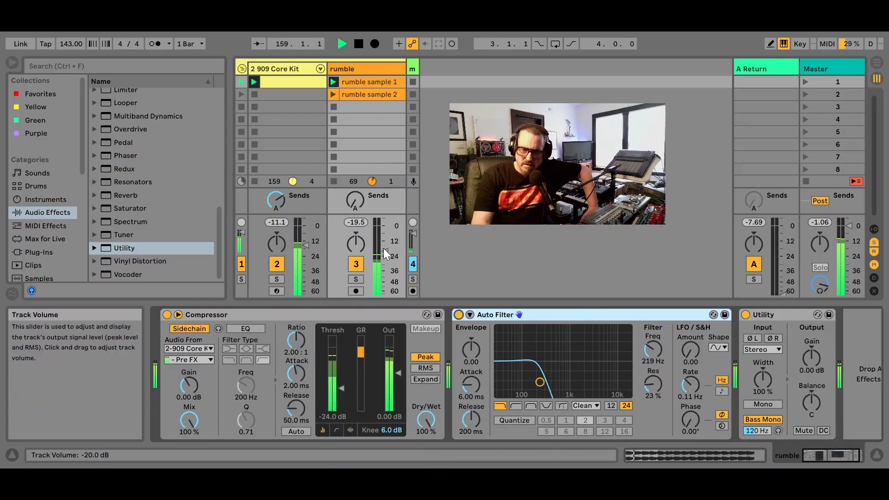
{"action": "left_click_drag", "start_coordinate": [383, 248], "coordinate": [383, 238]}
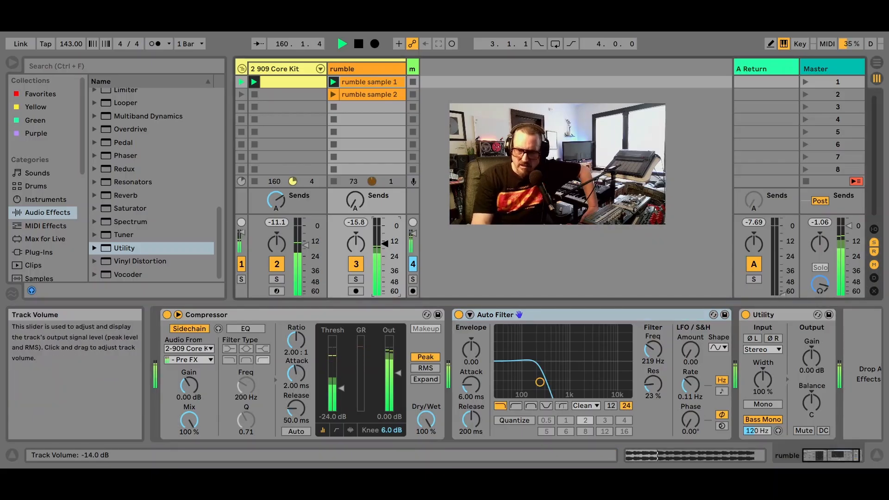
Add closed hi-hat notes on F#1 at the offbeats 1.1.3, 1.2.3, 1.3.3 and 1.4.3 in the 909 Core Kit clip
{"action": "left_click", "coordinate": [292, 79]}
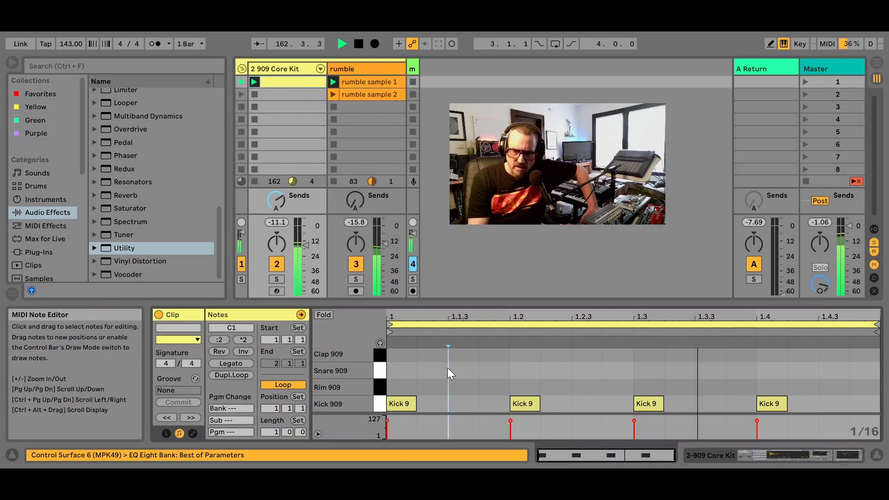
{"action": "scroll", "coordinate": [451, 370], "scroll_direction": "up", "scroll_amount": 3}
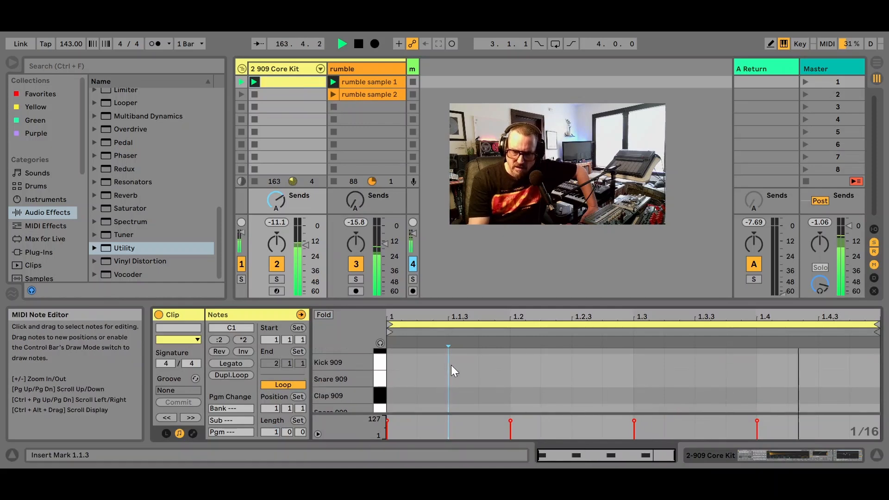
{"action": "scroll", "coordinate": [452, 370], "scroll_direction": "up", "scroll_amount": 2}
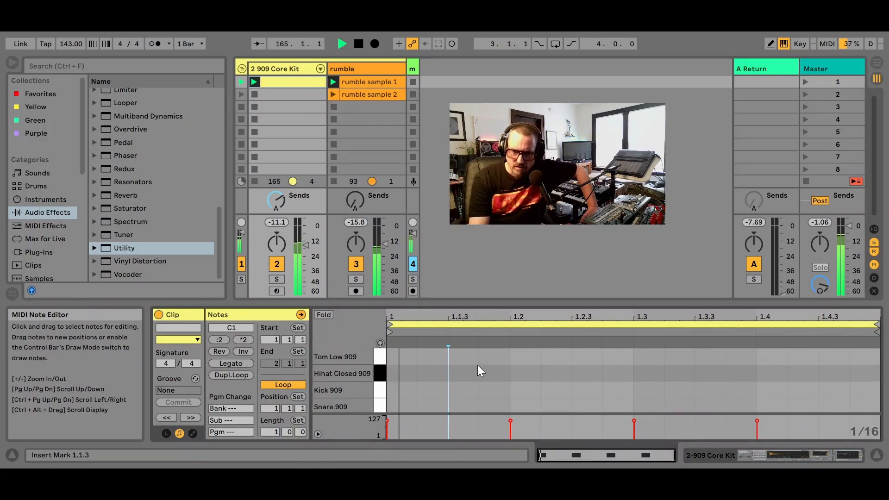
{"action": "double_click", "coordinate": [452, 373]}
{"action": "left_click", "coordinate": [586, 378]}
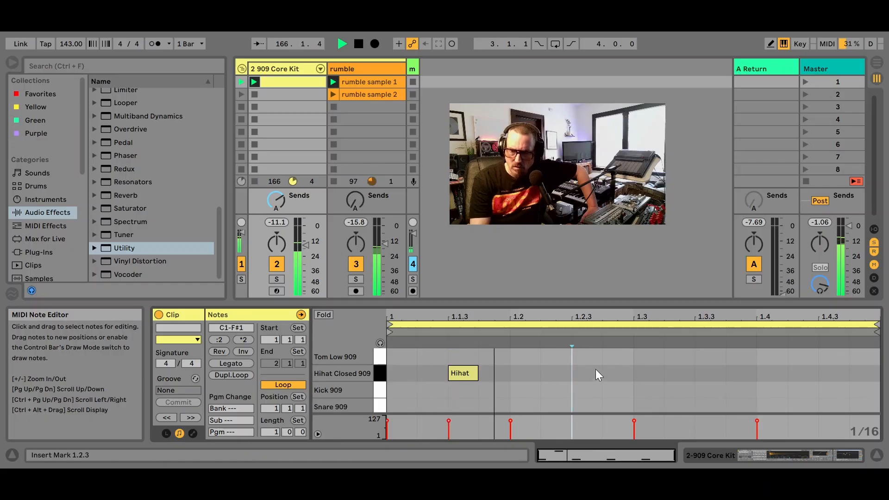
{"action": "double_click", "coordinate": [586, 373]}
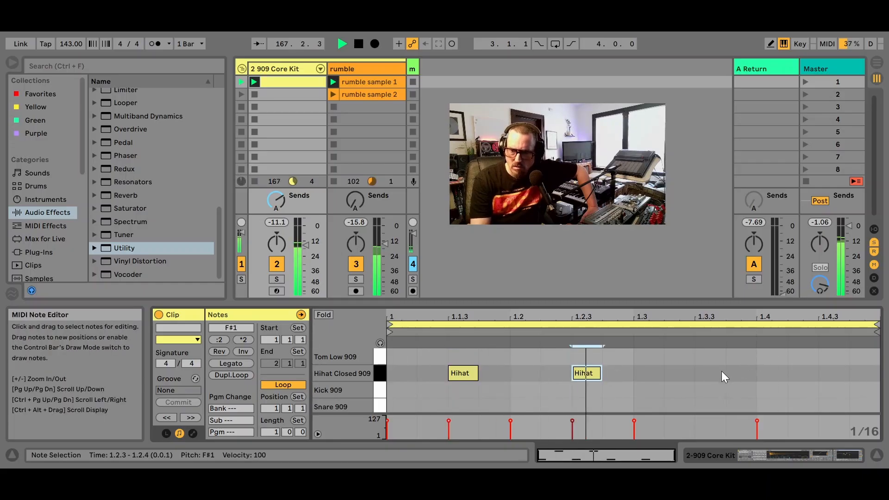
{"action": "left_click", "coordinate": [704, 373]}
{"action": "double_click", "coordinate": [706, 373]}
{"action": "left_click", "coordinate": [819, 376]}
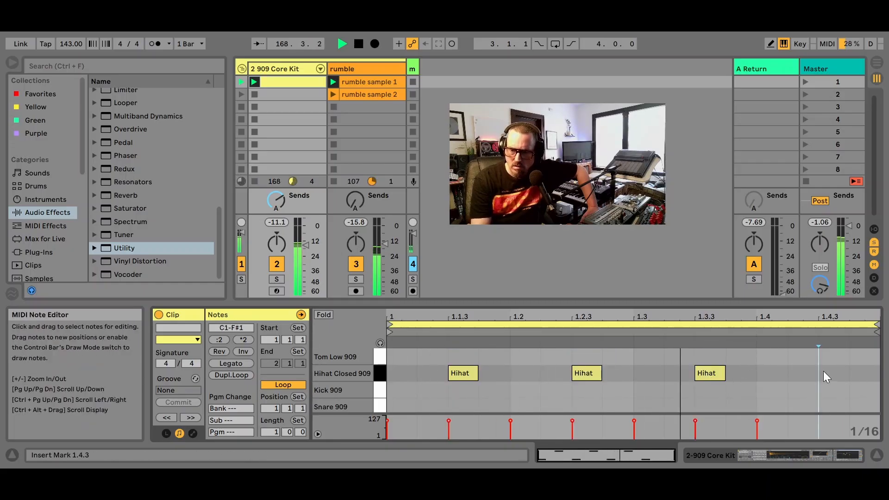
{"action": "double_click", "coordinate": [826, 373]}
Transpose the four offbeat hi-hat notes up two semitones to G#1
{"action": "left_click", "coordinate": [846, 393]}
{"action": "left_click_drag", "start_coordinate": [847, 393], "coordinate": [446, 366]}
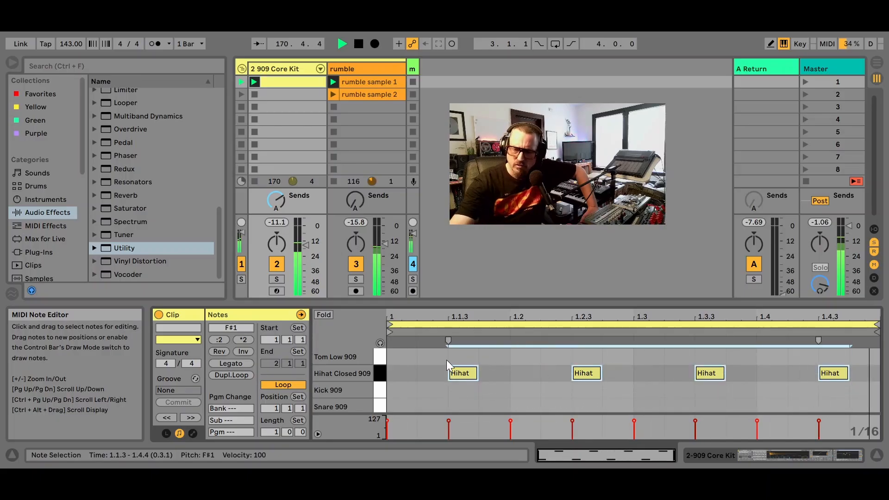
{"action": "key", "text": "Up"}
{"action": "key", "text": "Up"}
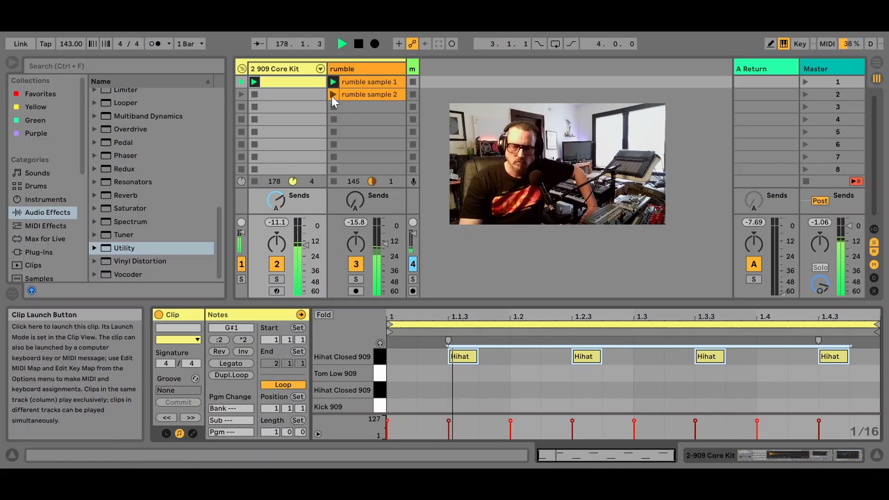
Switch the rumble track to the rumble sample 2 clip and show its waveform with playback stopped
{"action": "key", "text": "space"}
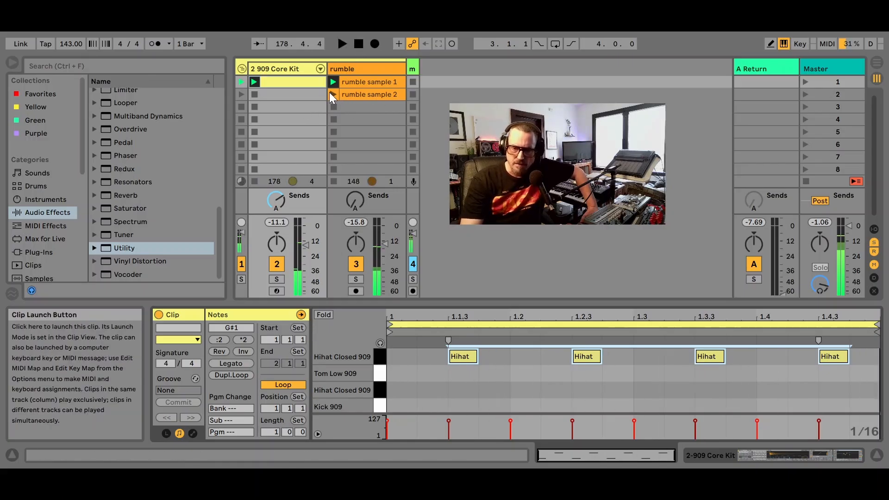
{"action": "left_click", "coordinate": [332, 94]}
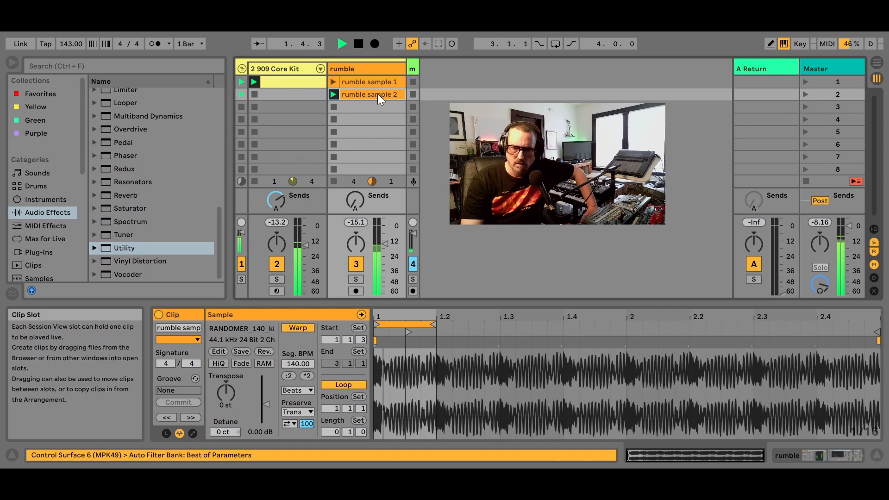
{"action": "left_click", "coordinate": [355, 44]}
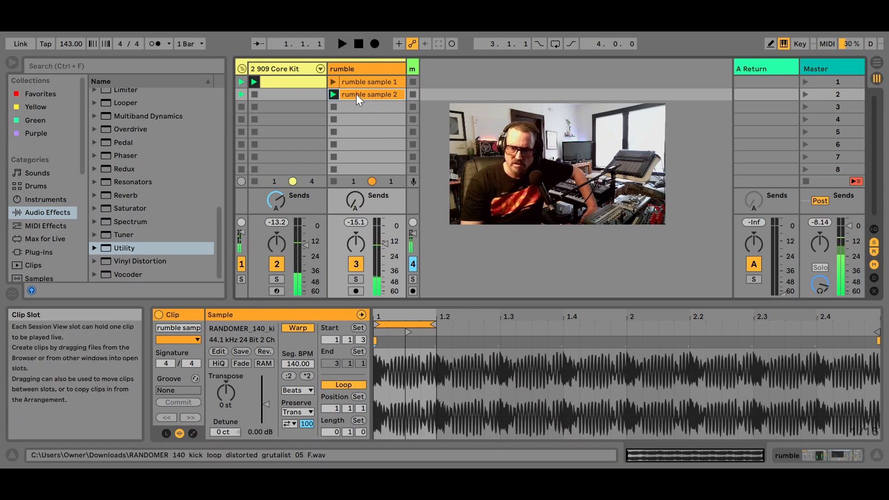
{"action": "left_click", "coordinate": [350, 107]}
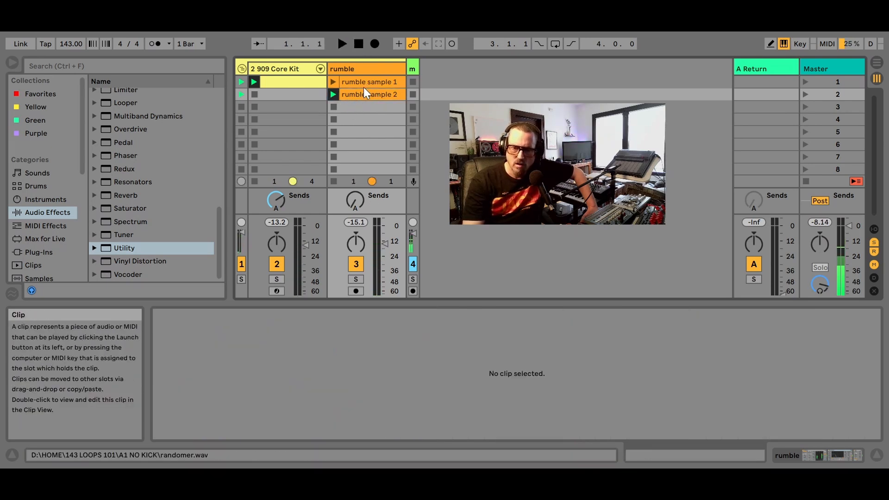
{"action": "left_click", "coordinate": [366, 91]}
{"action": "left_click", "coordinate": [365, 90]}
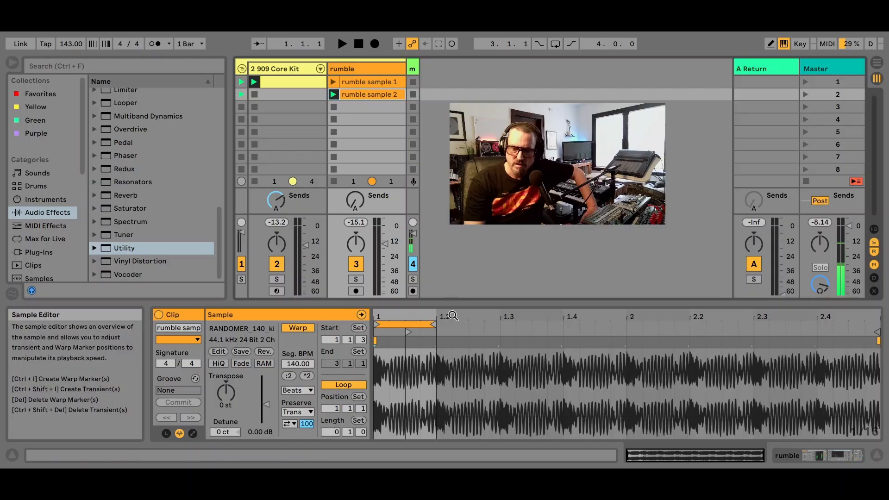
Bypass the Auto Filter on the rumble track and audition rumble sample 2 unfiltered with the 909 kit
{"action": "left_click", "coordinate": [800, 456]}
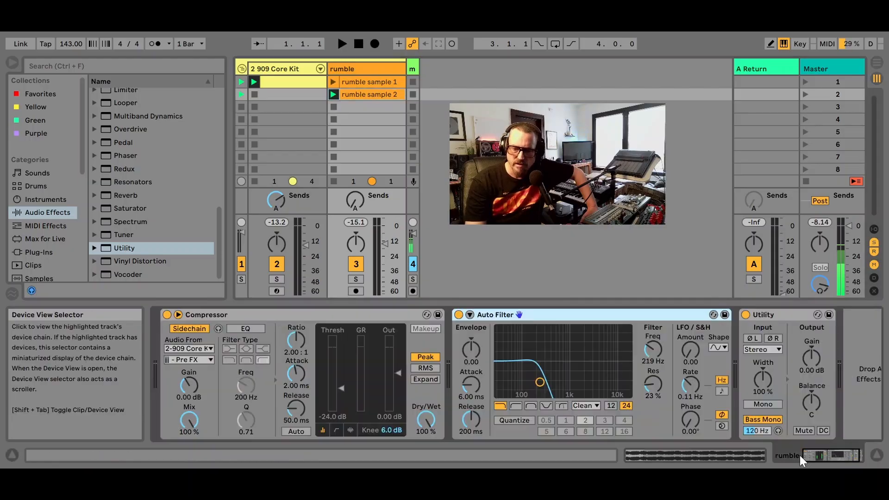
{"action": "left_click", "coordinate": [459, 315]}
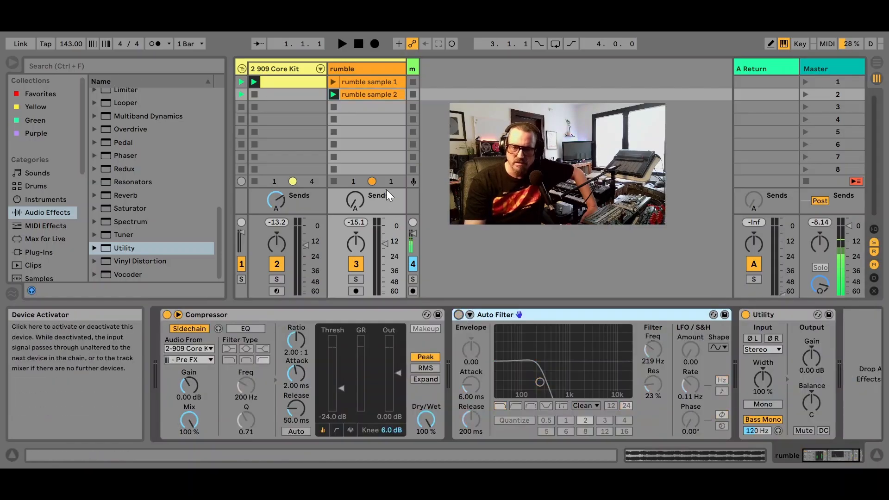
{"action": "left_click", "coordinate": [335, 96]}
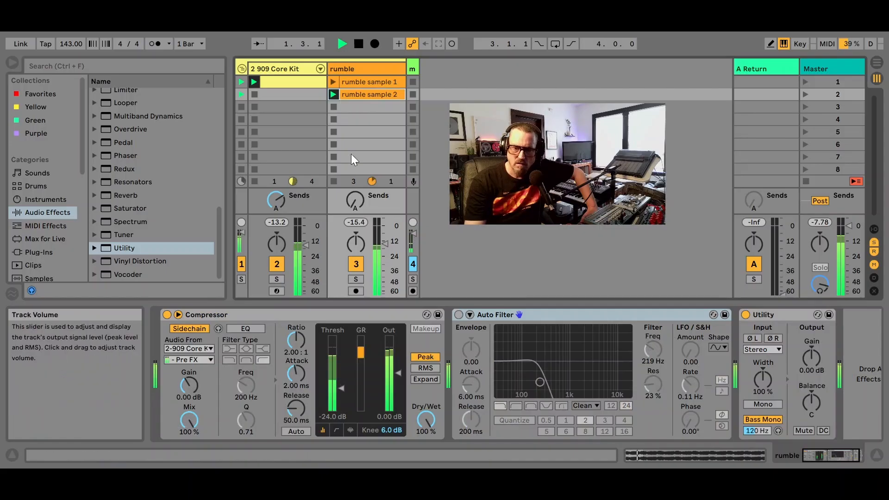
{"action": "left_click", "coordinate": [371, 94]}
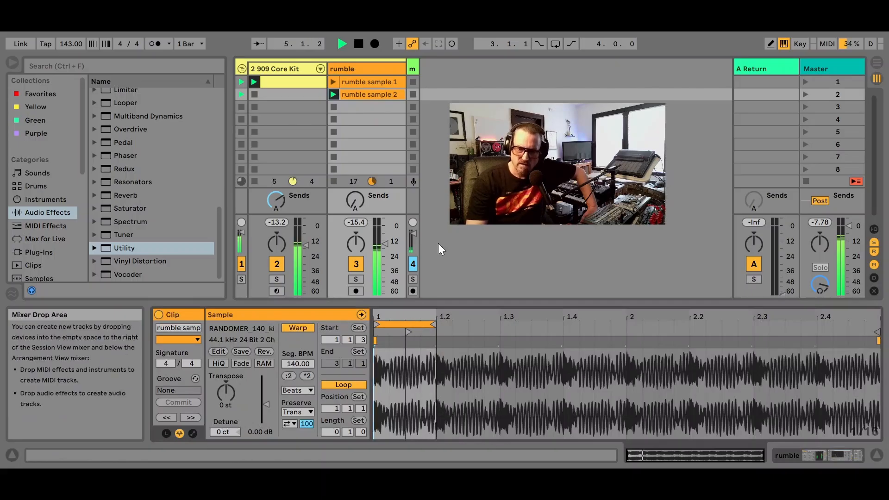
Turn the rumble track's Auto Filter back on and raise the track volume to -8.0 dB
{"action": "left_click", "coordinate": [382, 68]}
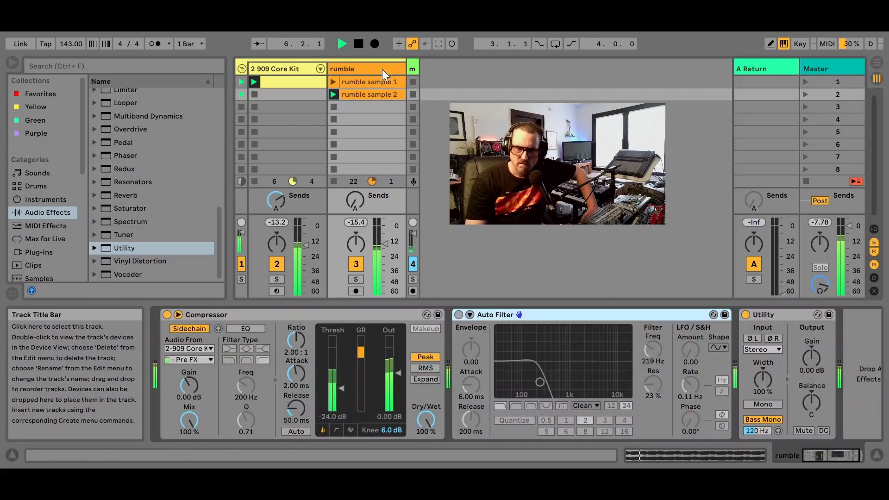
{"action": "left_click", "coordinate": [459, 314]}
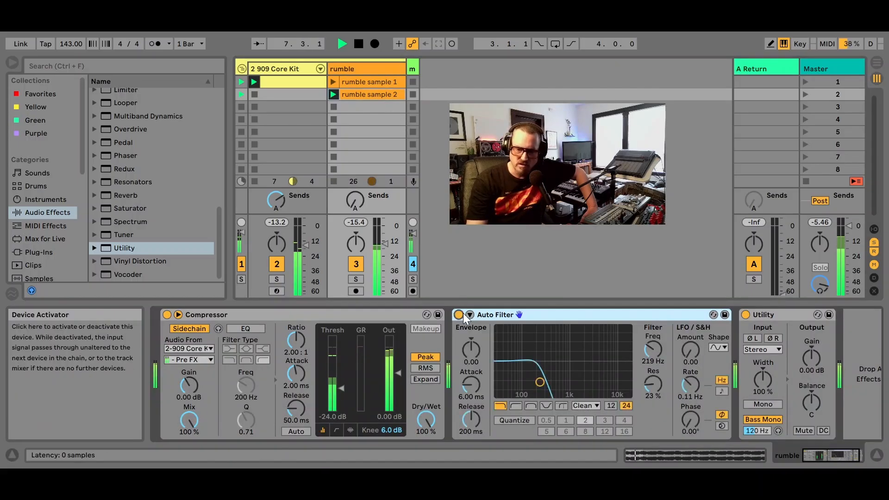
{"action": "left_click_drag", "start_coordinate": [385, 243], "coordinate": [385, 236]}
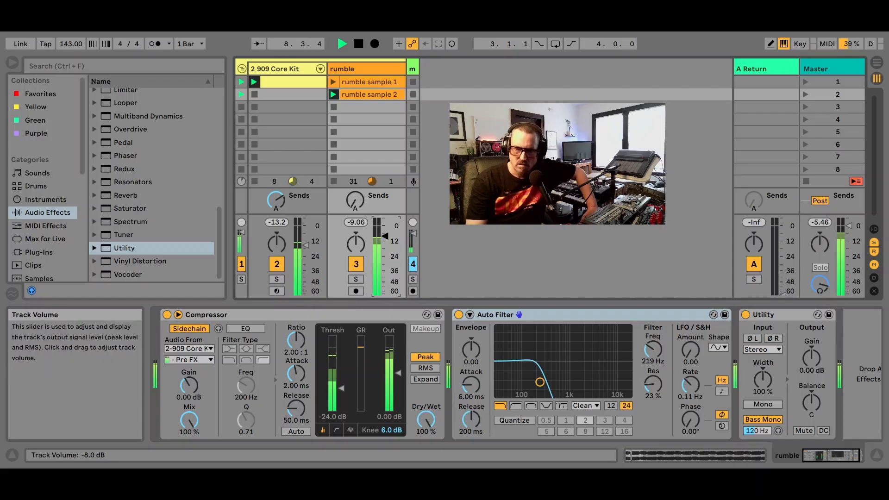